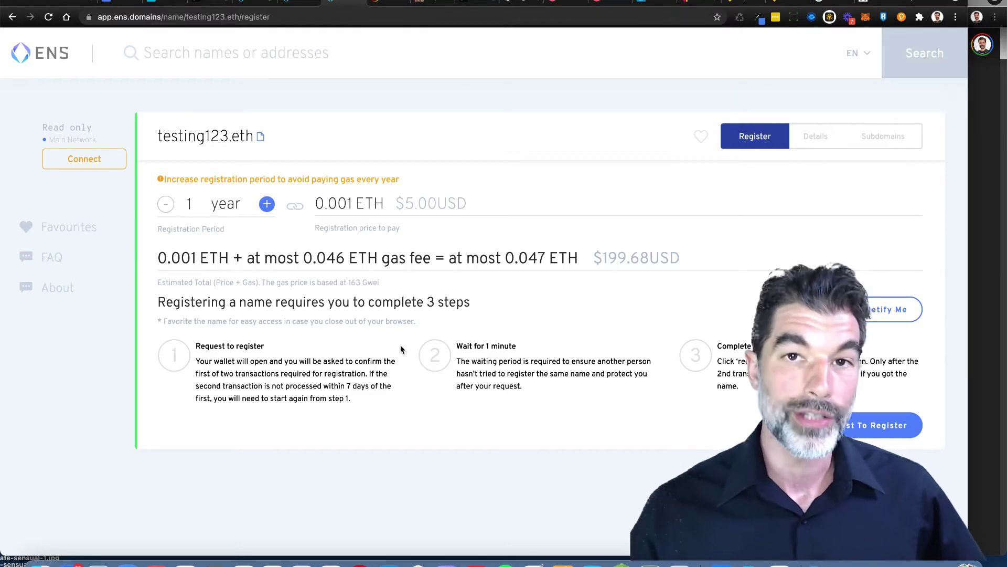
# Reload the testing123.eth page so the quote drops to 0.039 ETH, and highlight that total
pyautogui.click(50, 18)
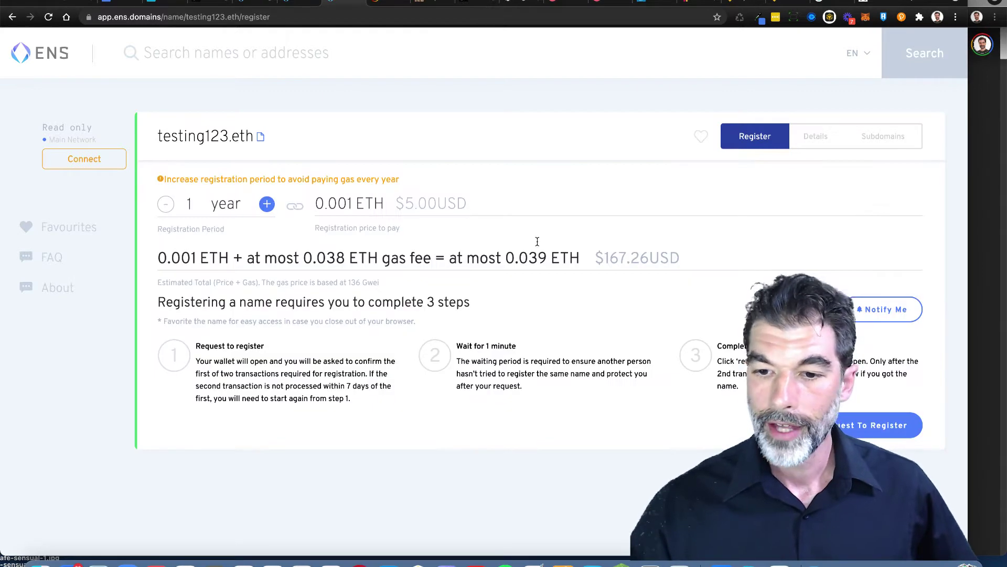
pyautogui.moveTo(512, 257); pyautogui.dragTo(551, 261)
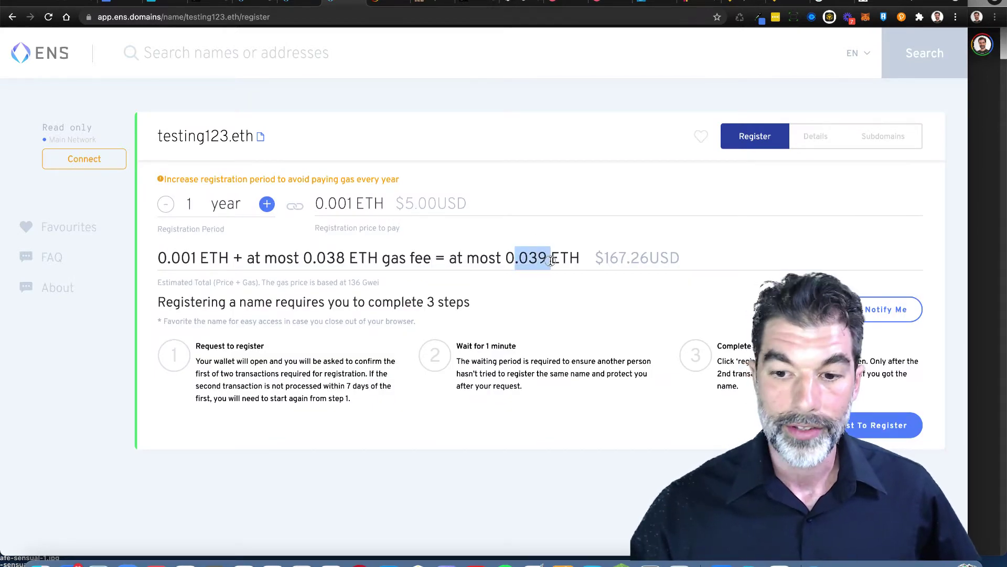
pyautogui.click(386, 2)
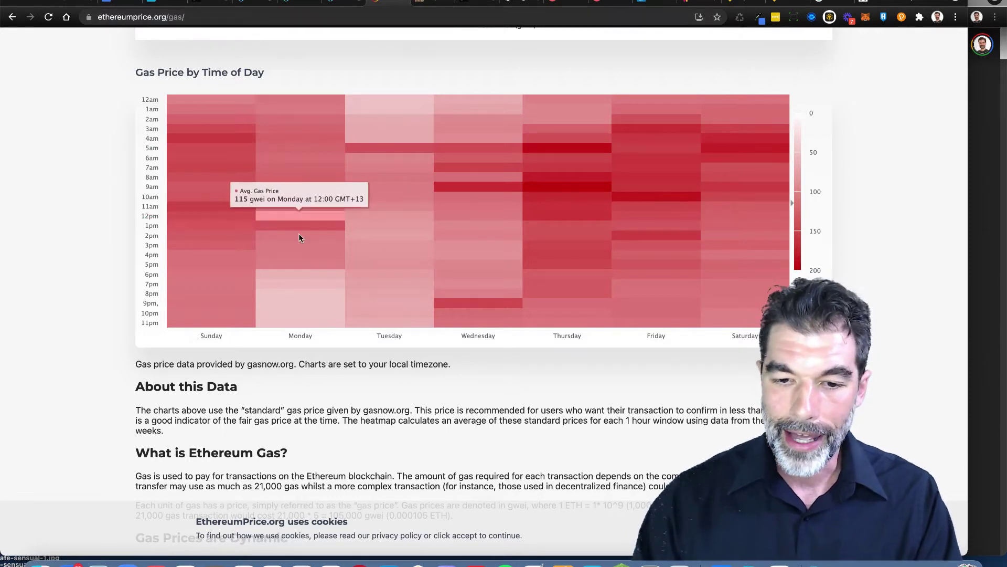
pyautogui.moveTo(297, 258)
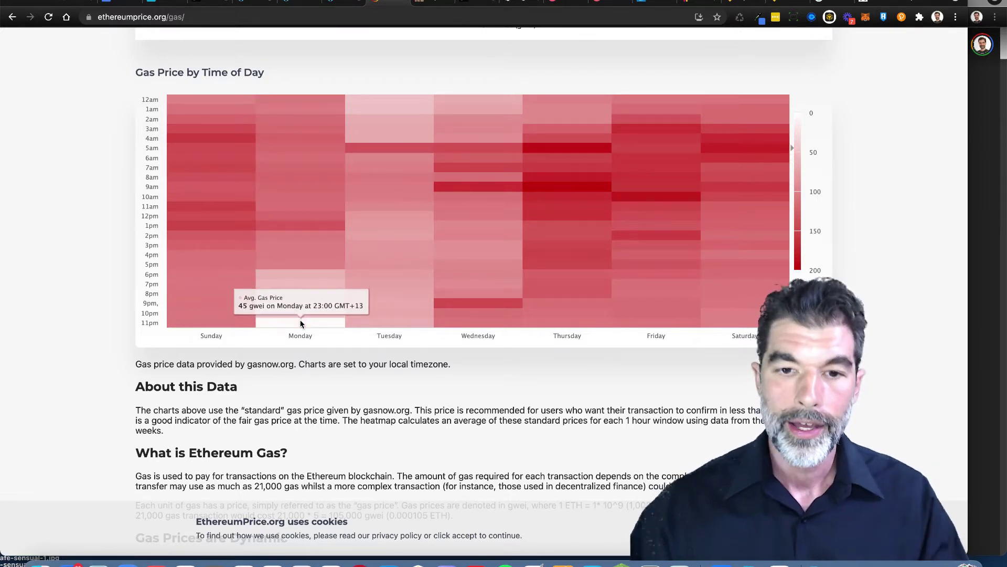
pyautogui.hotkey('ctrl', 'shift', 'Tab')
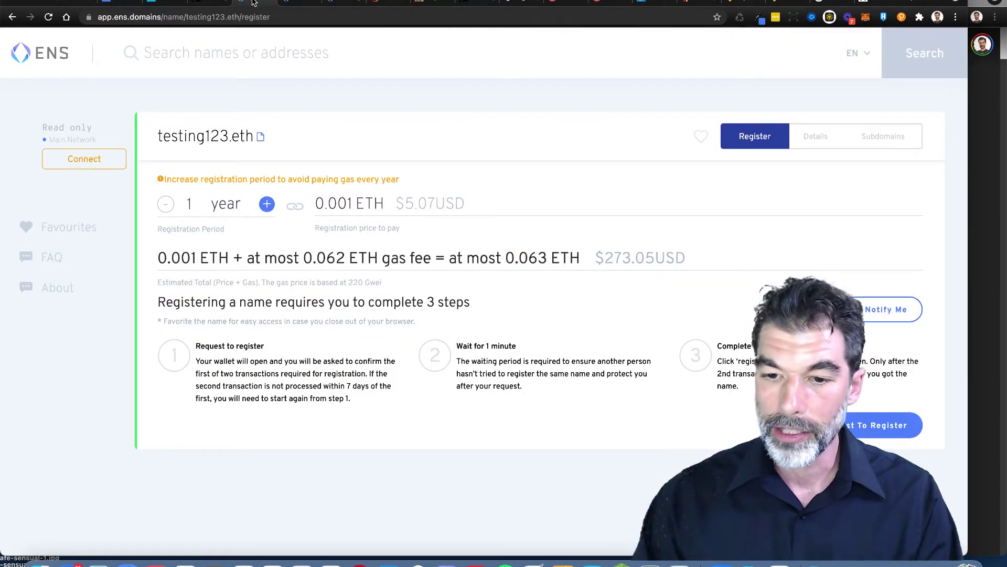
pyautogui.doubleClick(612, 257)
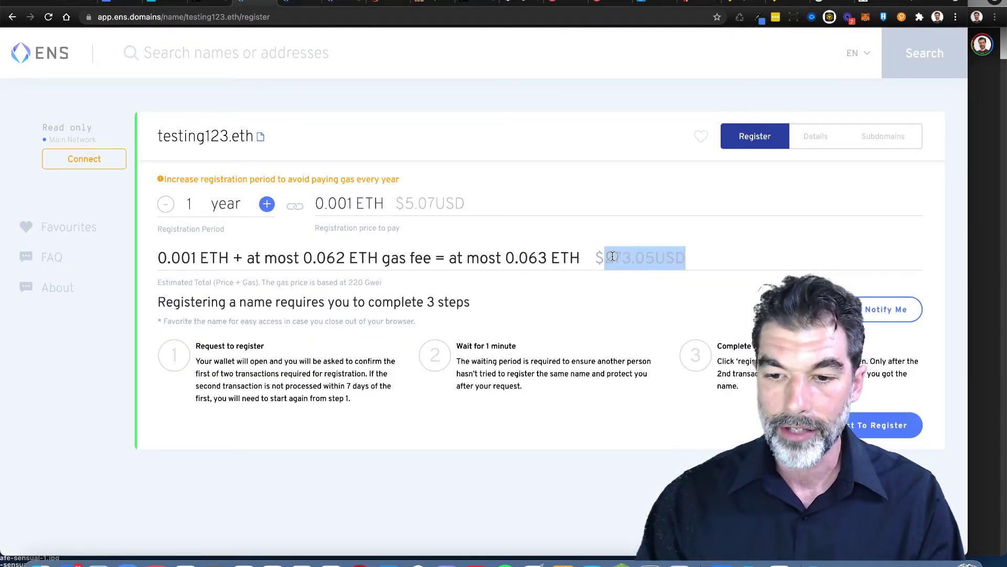
pyautogui.click(632, 371)
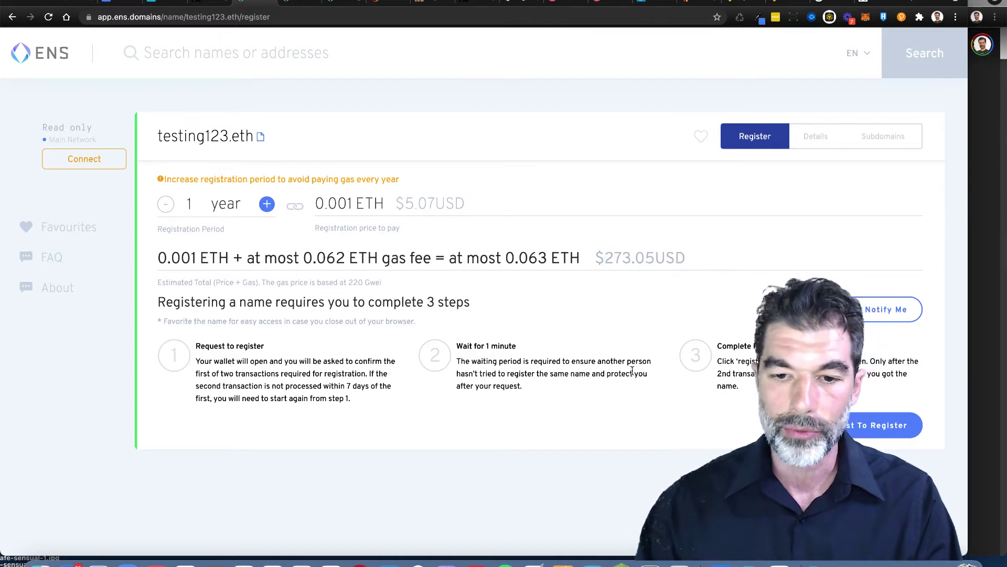
pyautogui.doubleClick(419, 200)
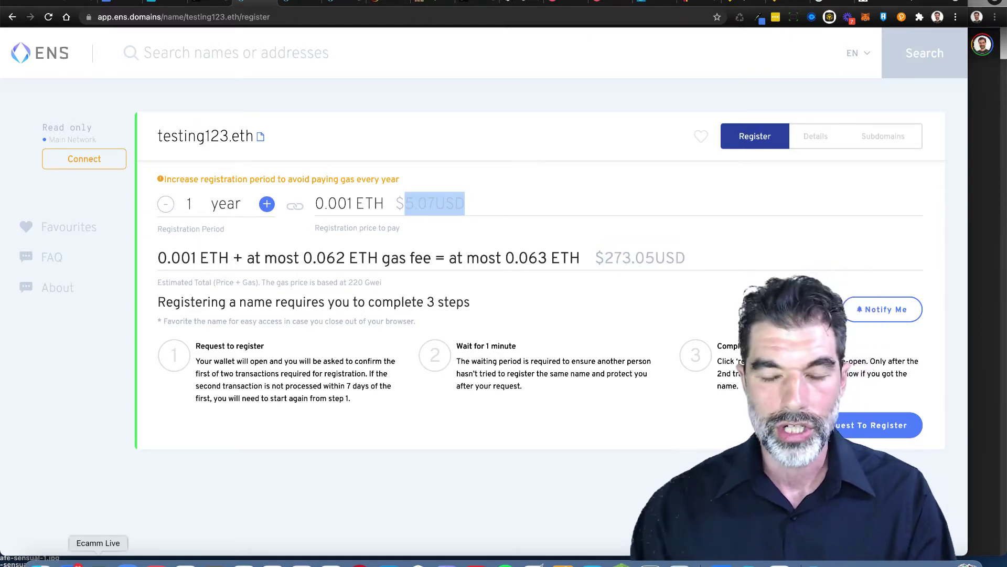
pyautogui.click(100, 564)
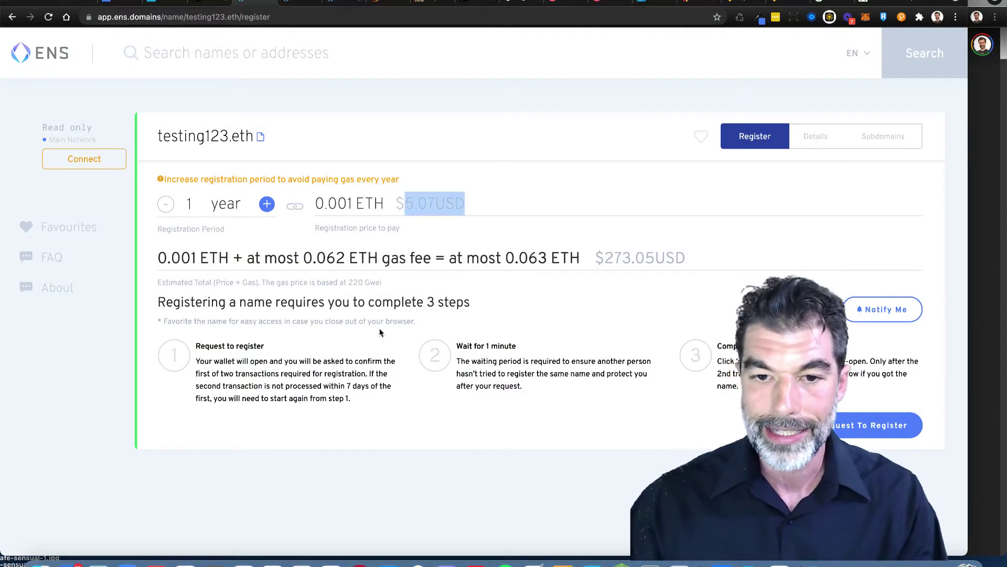
pyautogui.click(297, 4)
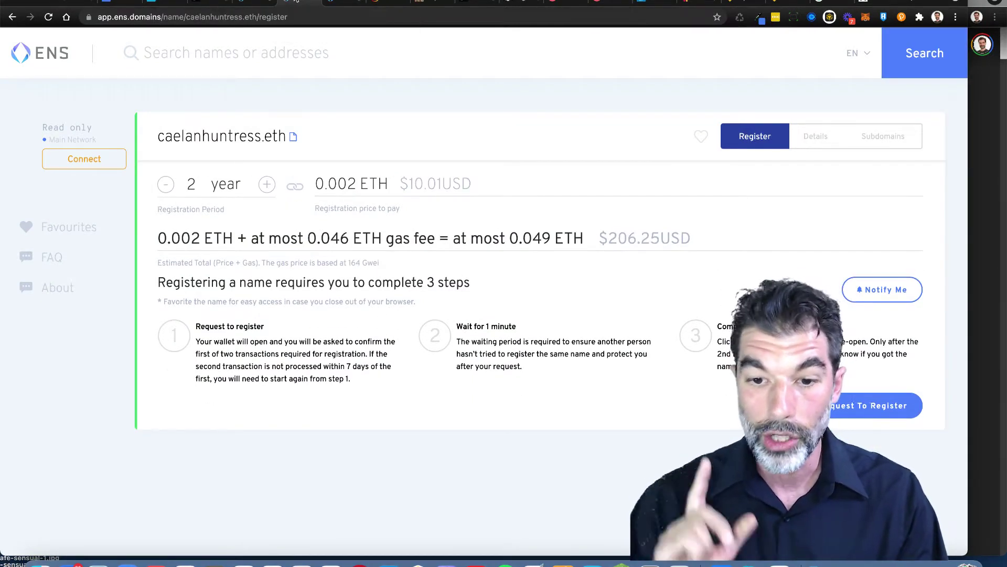
pyautogui.click(166, 184)
pyautogui.click(267, 204)
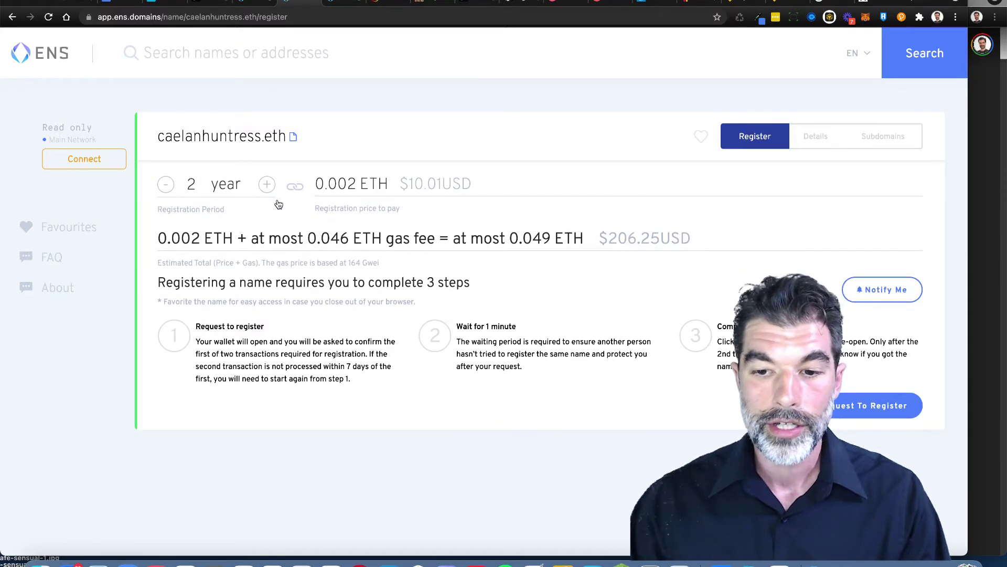
pyautogui.doubleClick(363, 186)
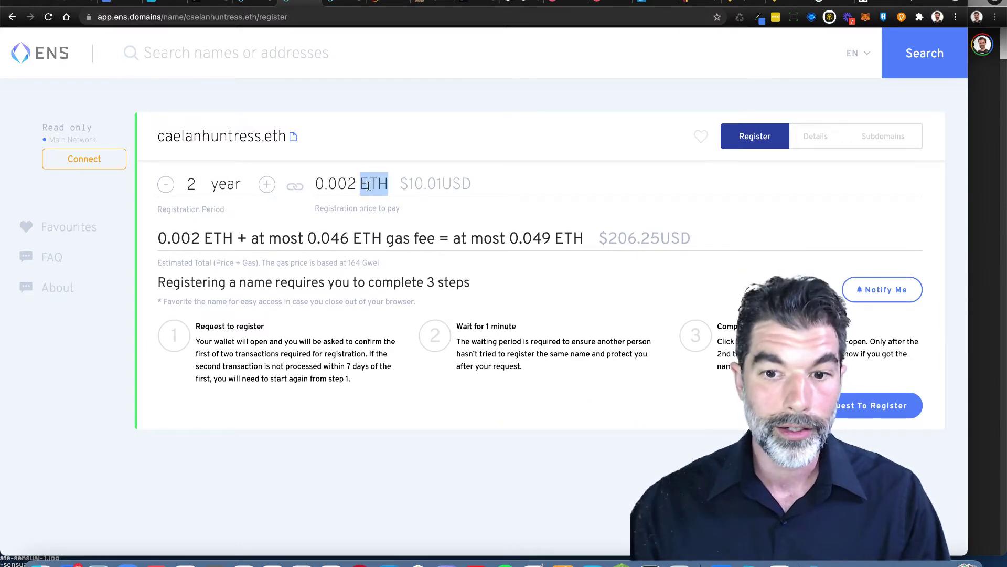
pyautogui.click(457, 183)
pyautogui.moveTo(477, 183); pyautogui.dragTo(410, 184)
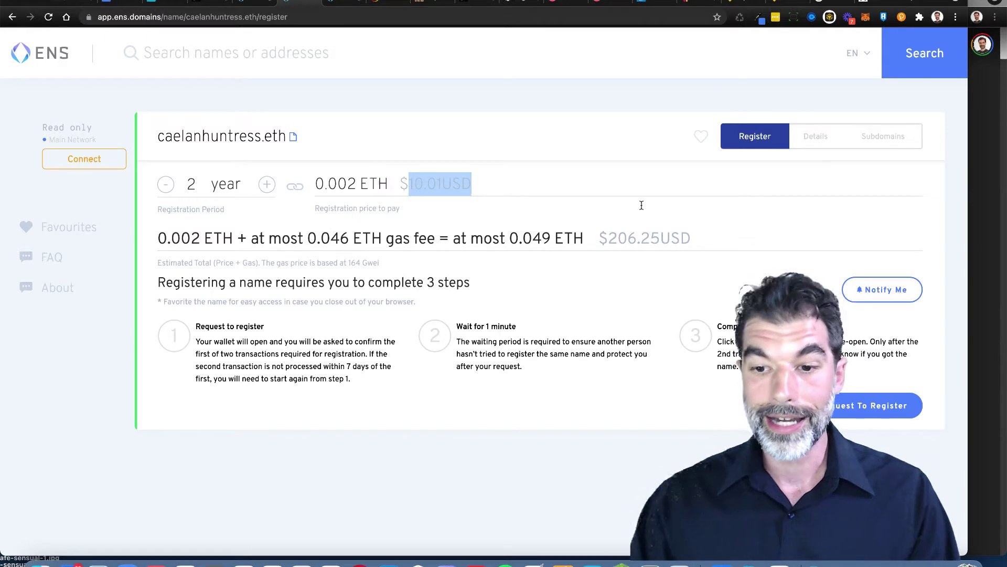
pyautogui.tripleClick(633, 229)
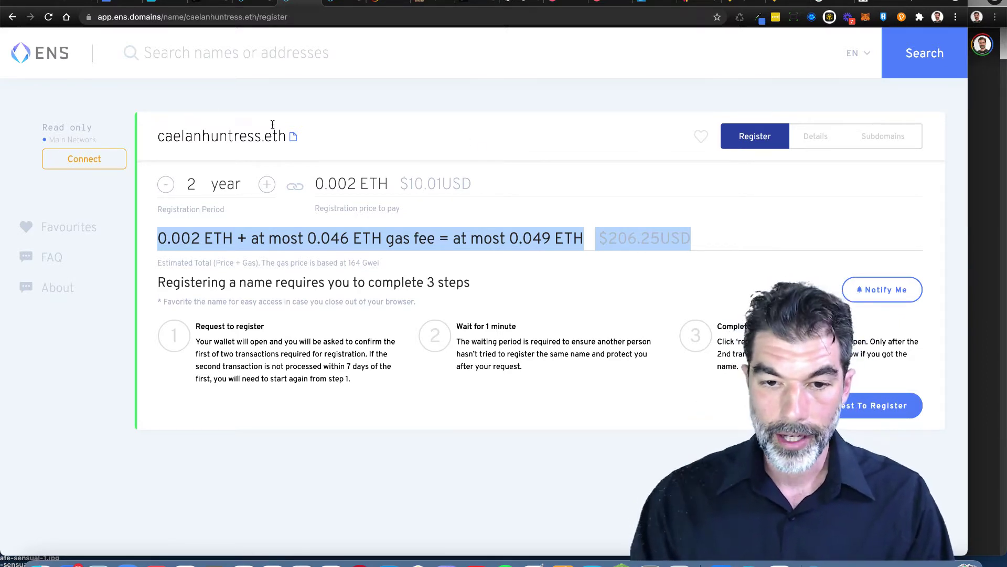
pyautogui.tripleClick(254, 138)
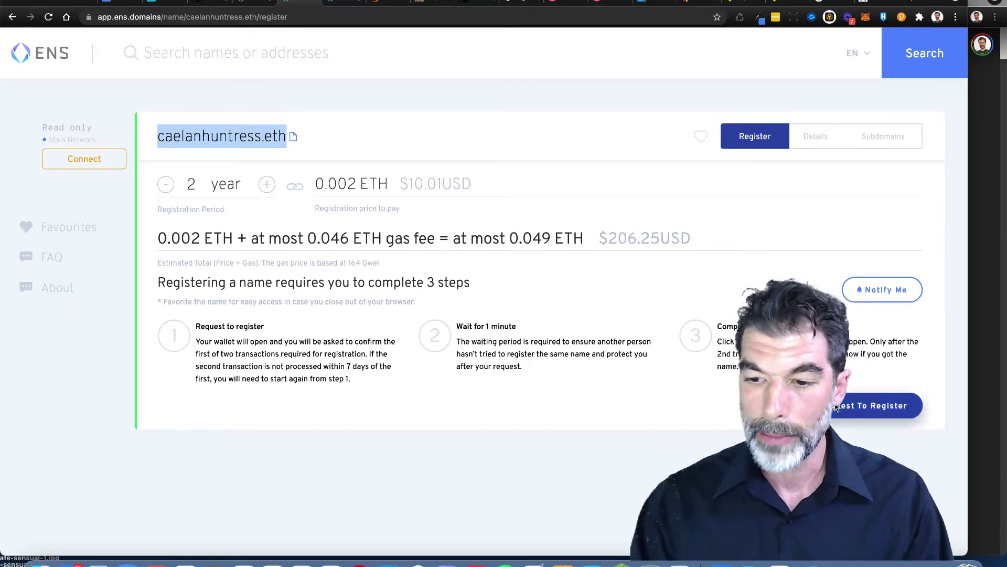
pyautogui.tripleClick(640, 238)
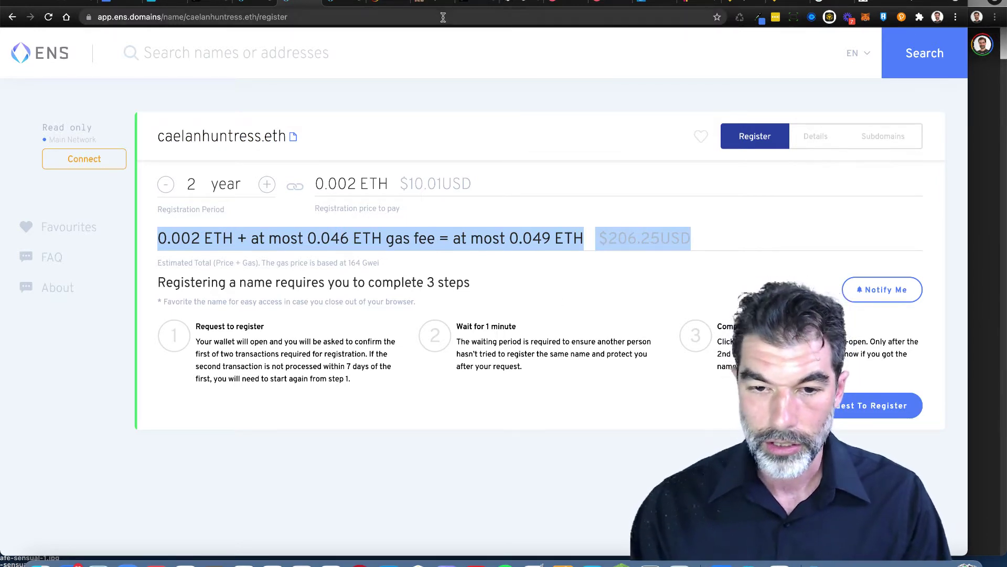
pyautogui.click(341, 4)
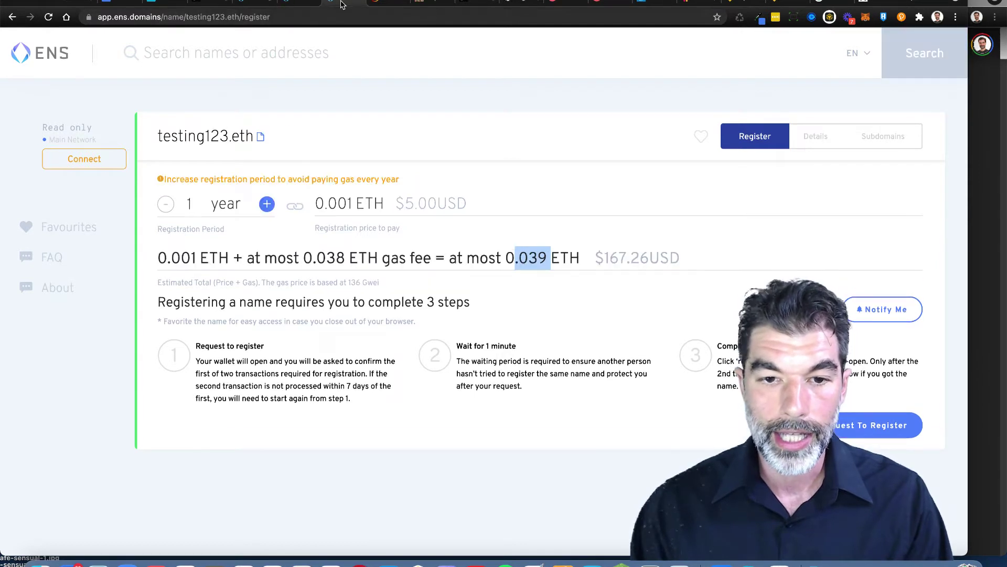
# Search for 'caelanhuntress' and open the caelanhuntress.eth registration page
pyautogui.click(180, 69)
pyautogui.write('caelanhuntress')
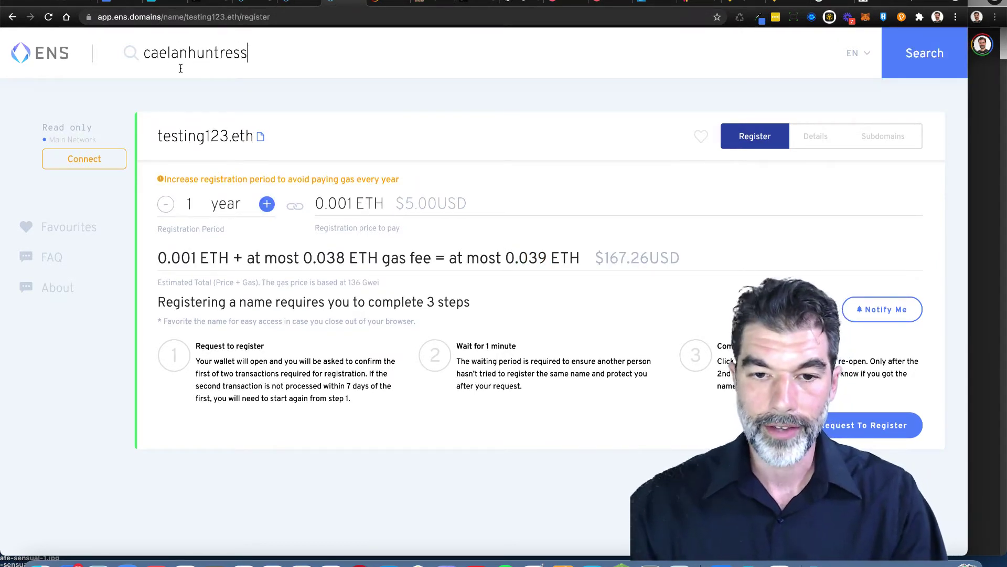
pyautogui.press('Return')
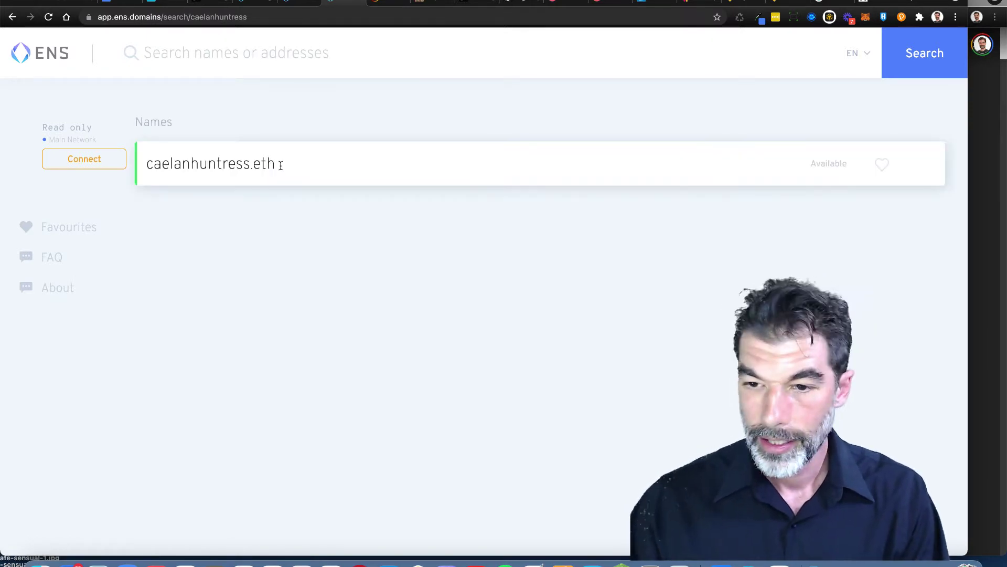
pyautogui.click(279, 164)
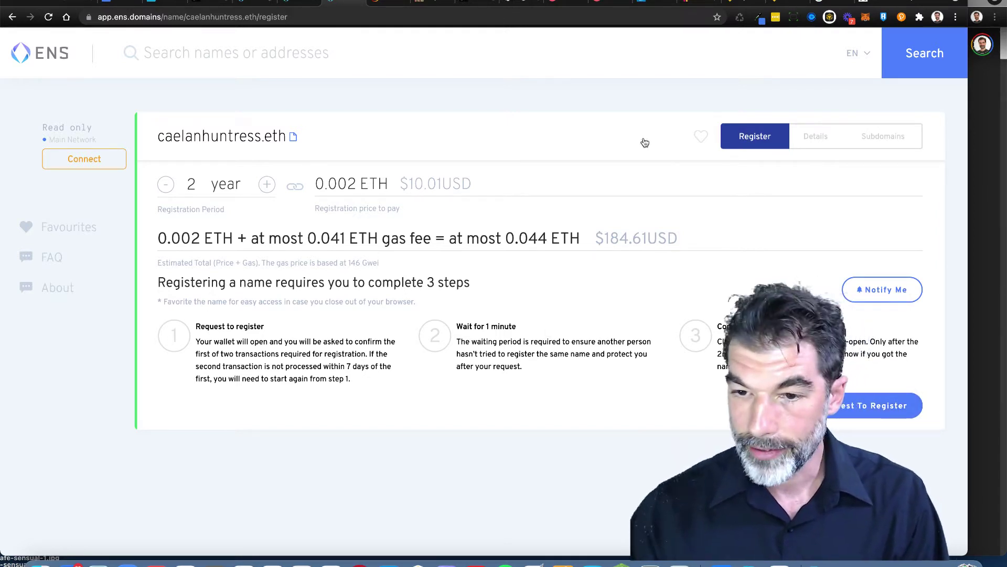
# Favourite caelanhuntress.eth and switch MetaMask from Moonbase Alpha to Ethereum Mainnet
pyautogui.click(701, 137)
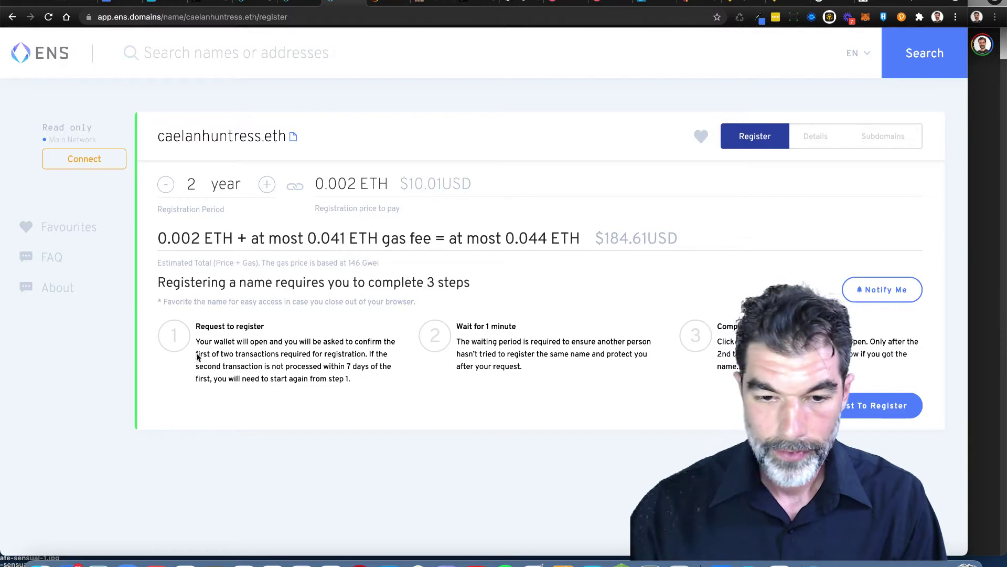
pyautogui.click(865, 19)
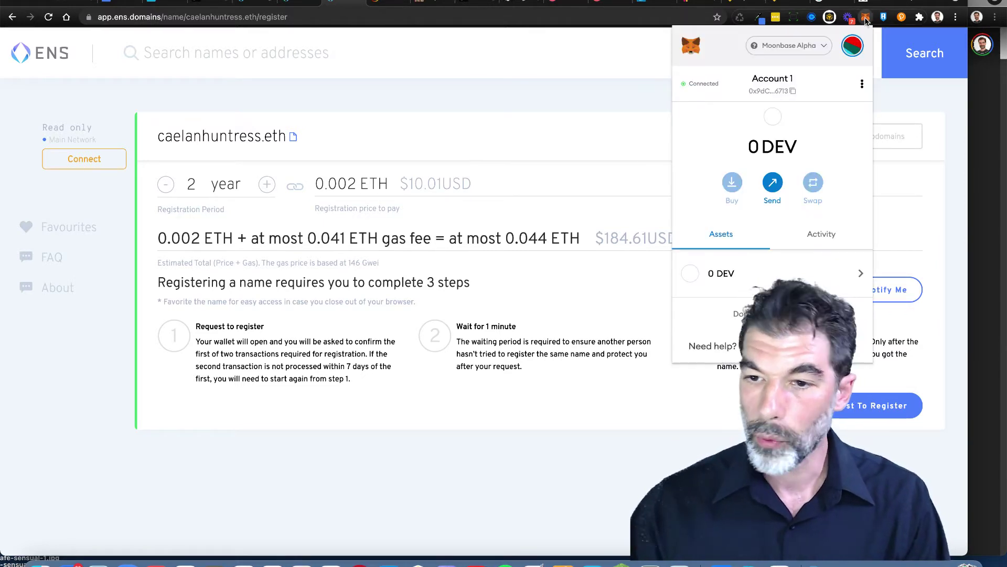
pyautogui.click(800, 49)
pyautogui.click(779, 126)
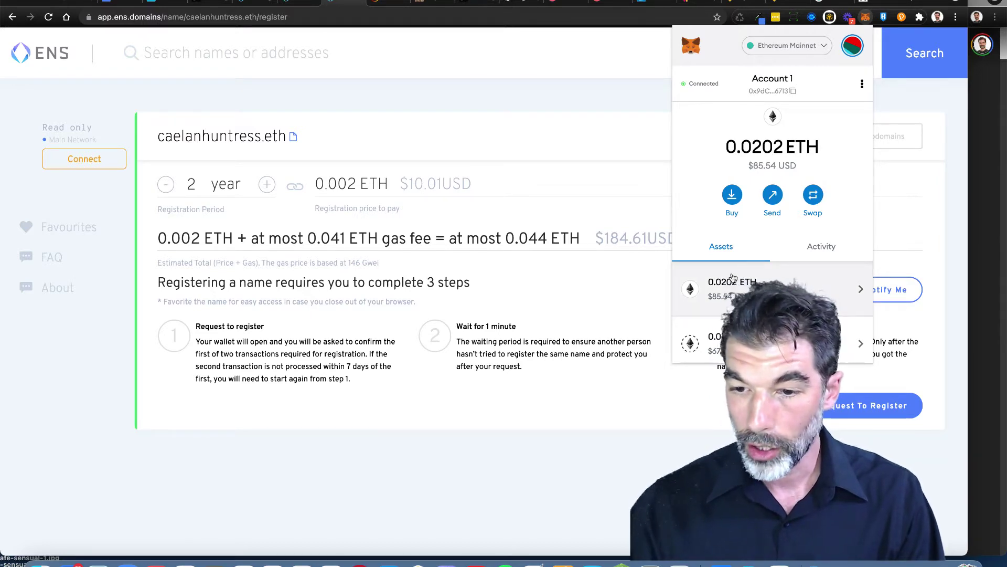
pyautogui.click(787, 2)
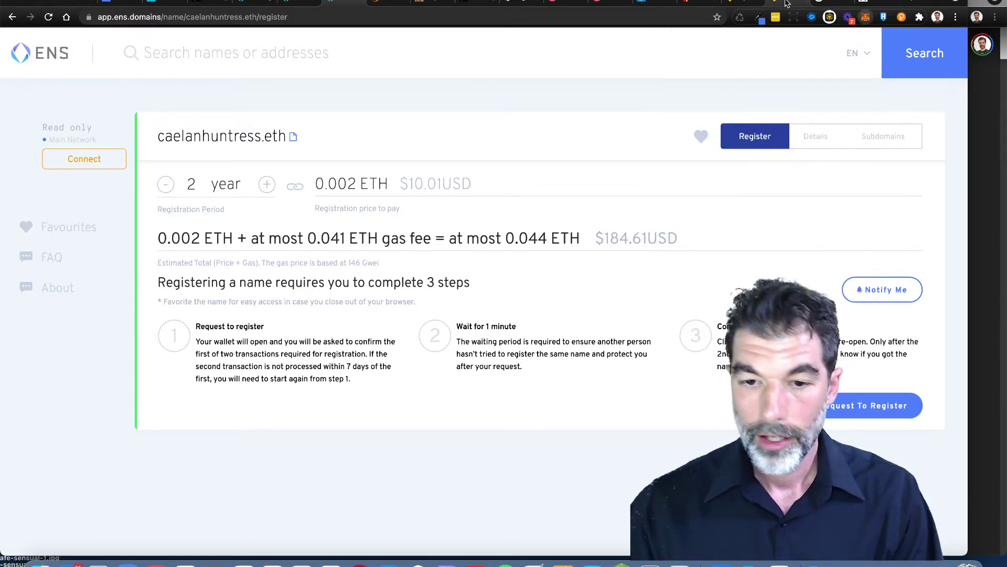
pyautogui.click(787, 3)
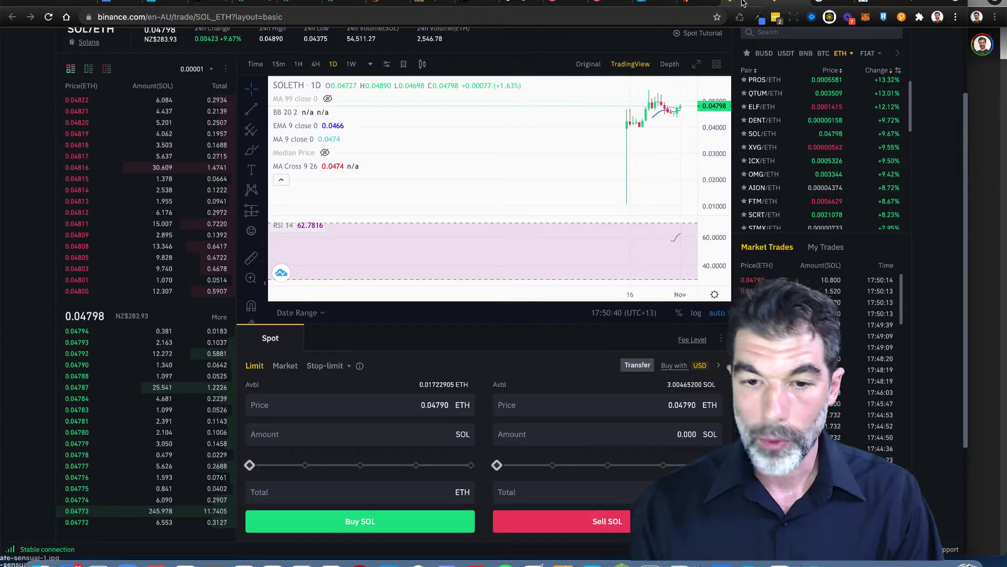
# Check the spot wallet balances and set the SOL sell amount to 1
pyautogui.click(743, 3)
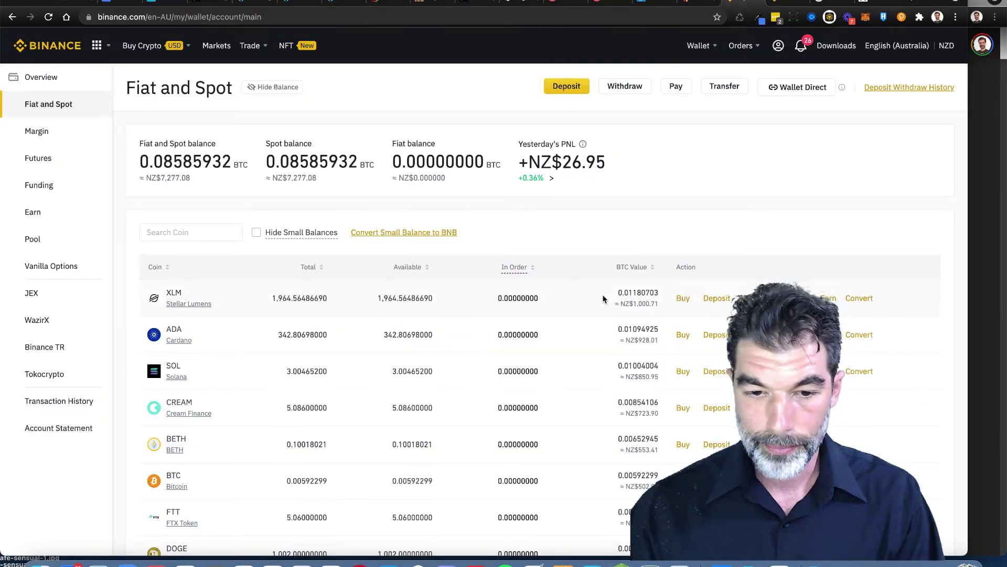
pyautogui.click(793, 2)
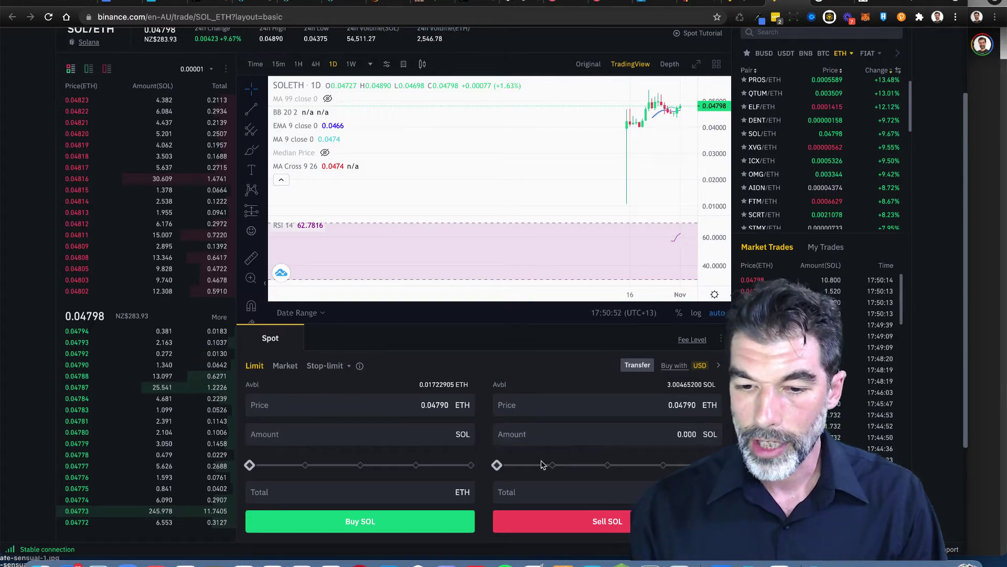
pyautogui.moveTo(498, 464); pyautogui.dragTo(560, 469)
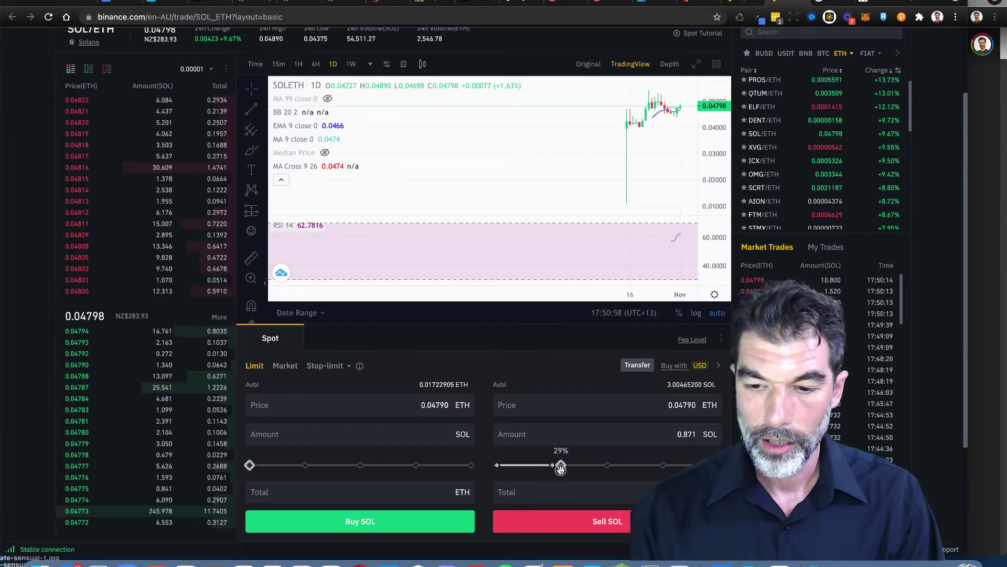
pyautogui.moveTo(560, 469); pyautogui.dragTo(565, 470)
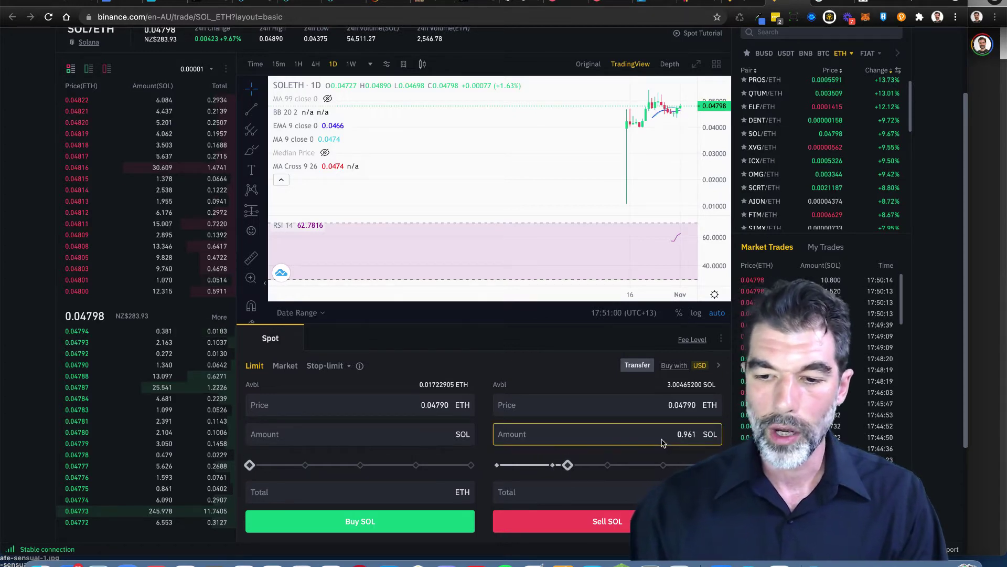
pyautogui.write('1')
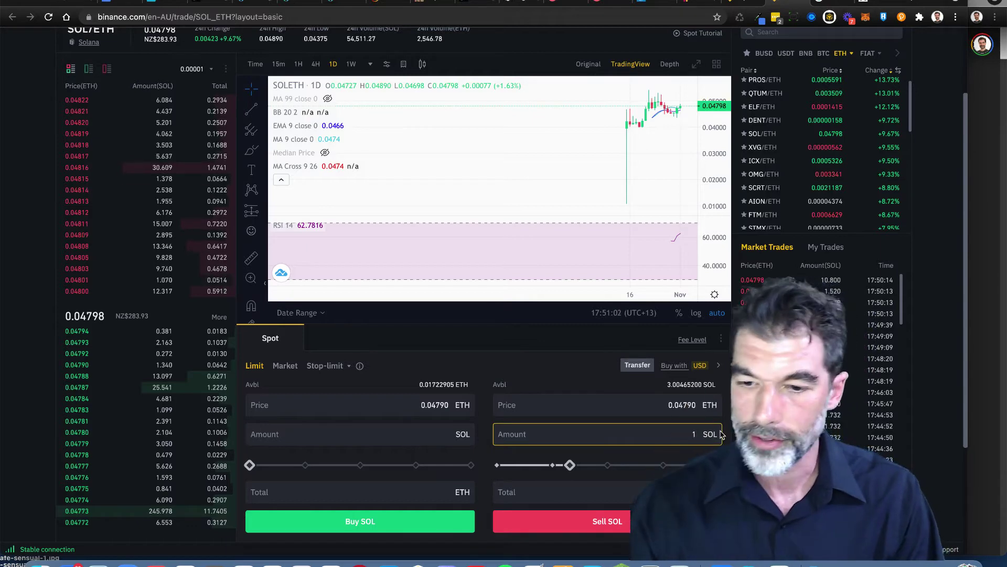
# Change the limit price to 0.04793 and place the 1 SOL sell order
pyautogui.click(629, 409)
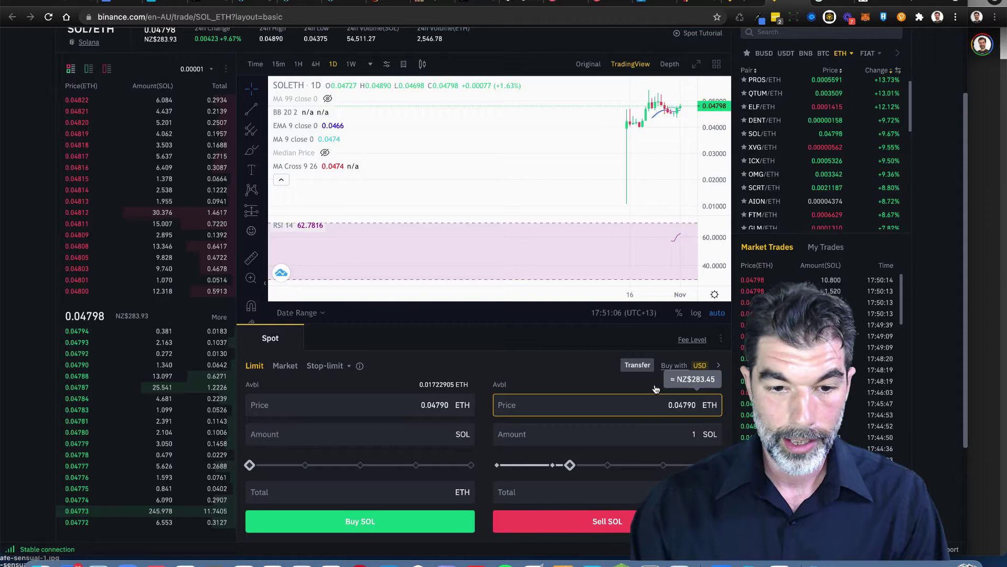
pyautogui.click(696, 408)
pyautogui.press('BackSpace')
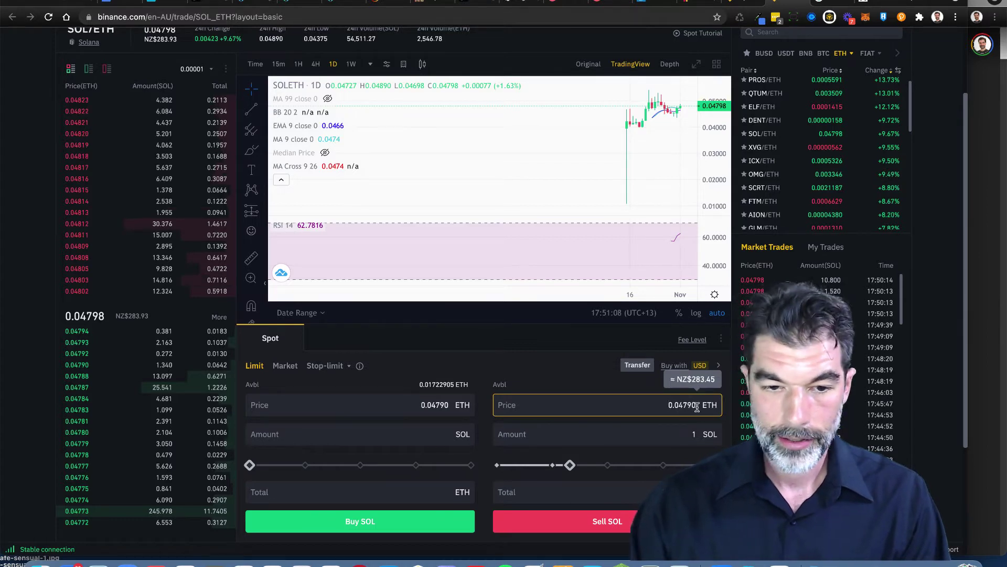
pyautogui.write('3')
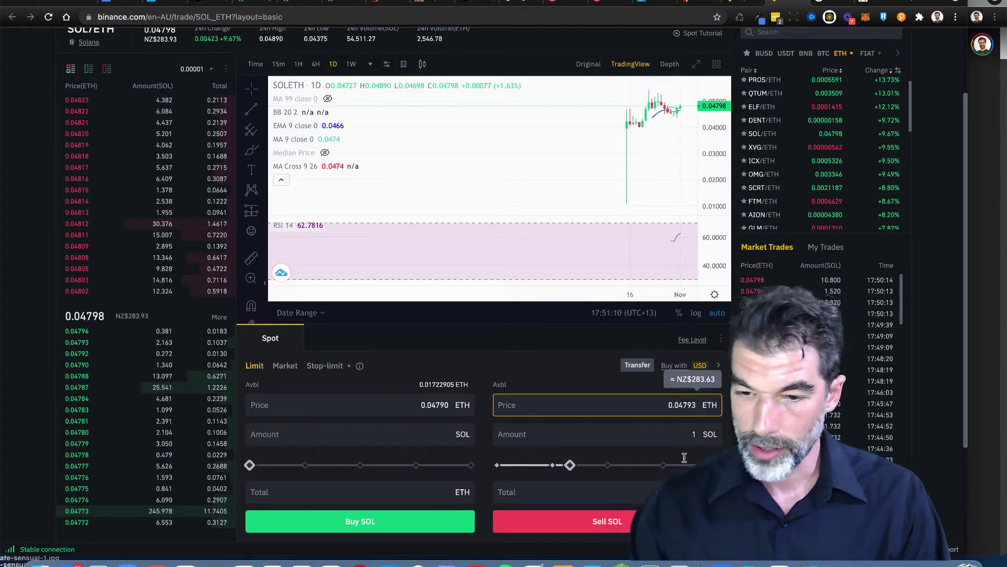
pyautogui.click(616, 522)
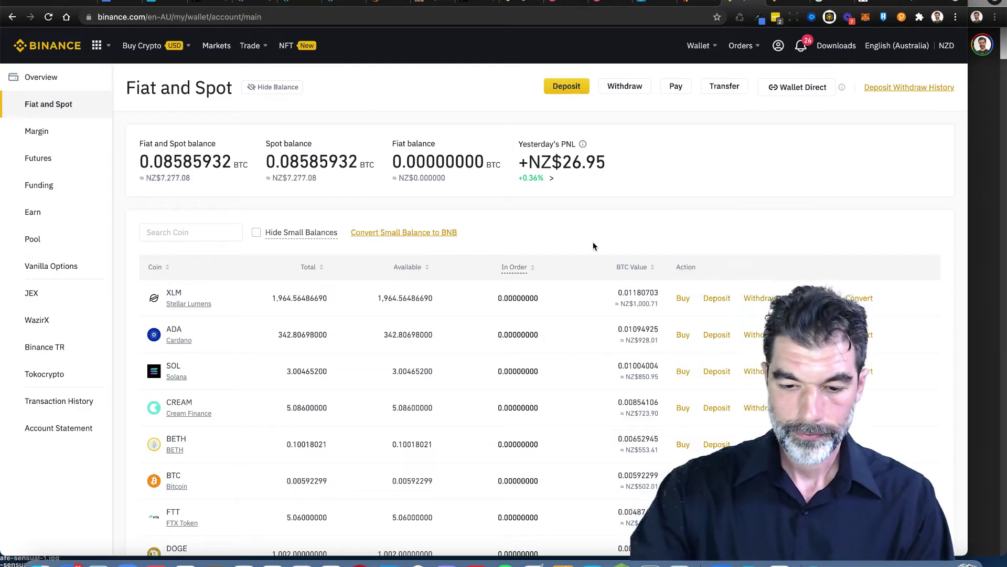
# Reload the Fiat and Spot wallet and start an ETH withdrawal
pyautogui.press('super+r')
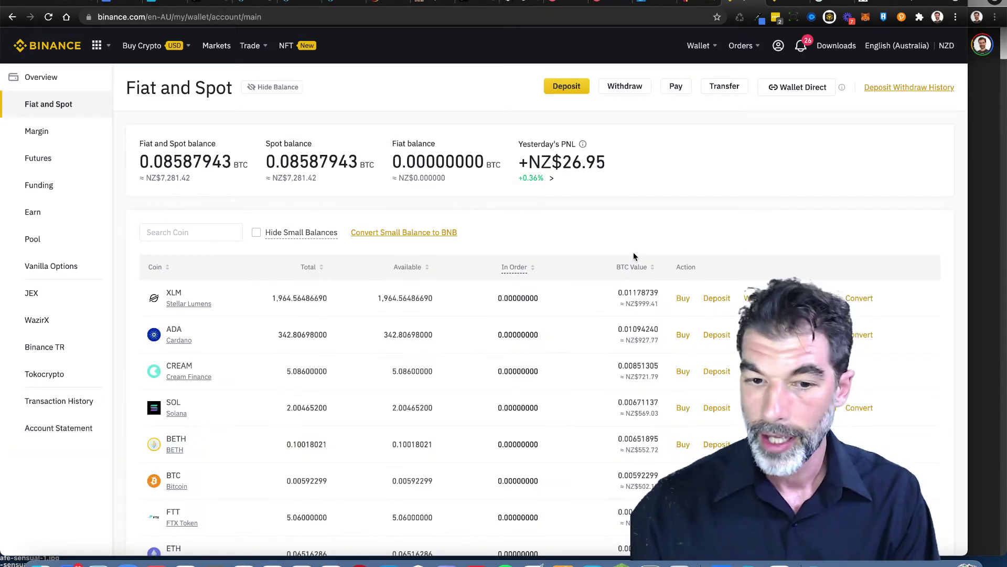
pyautogui.scroll(-3, 537, 361)
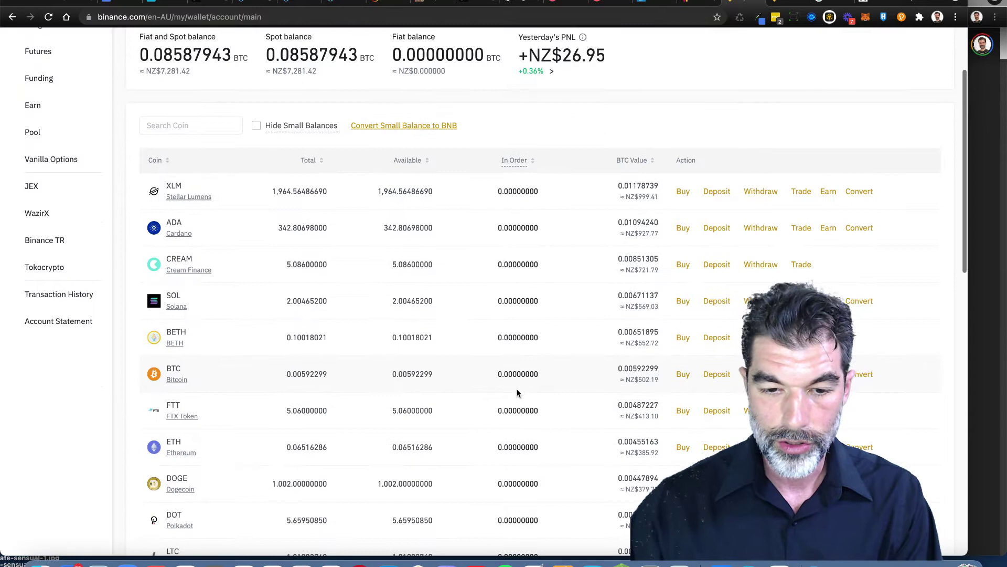
pyautogui.scroll(-2, 532, 434)
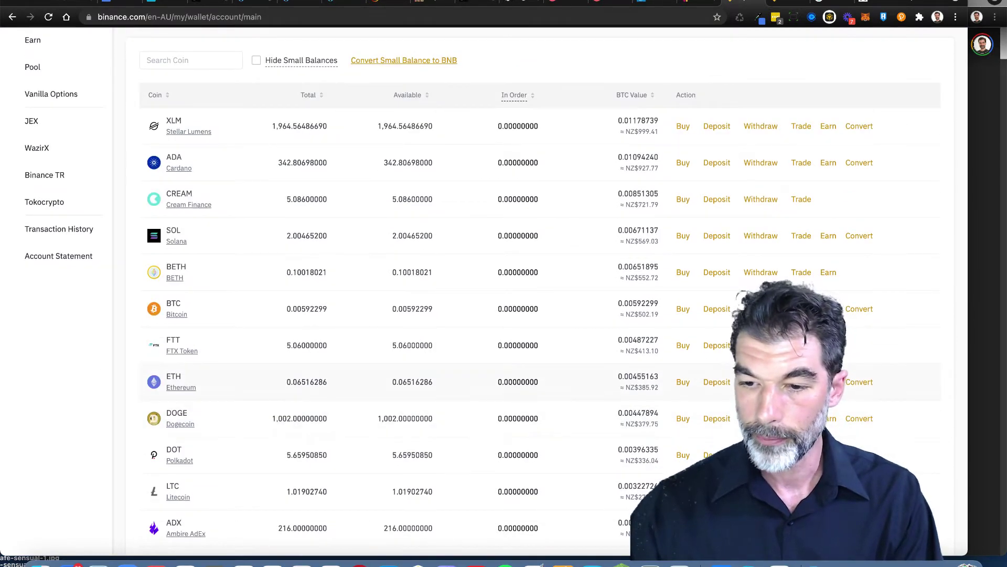
pyautogui.click(761, 382)
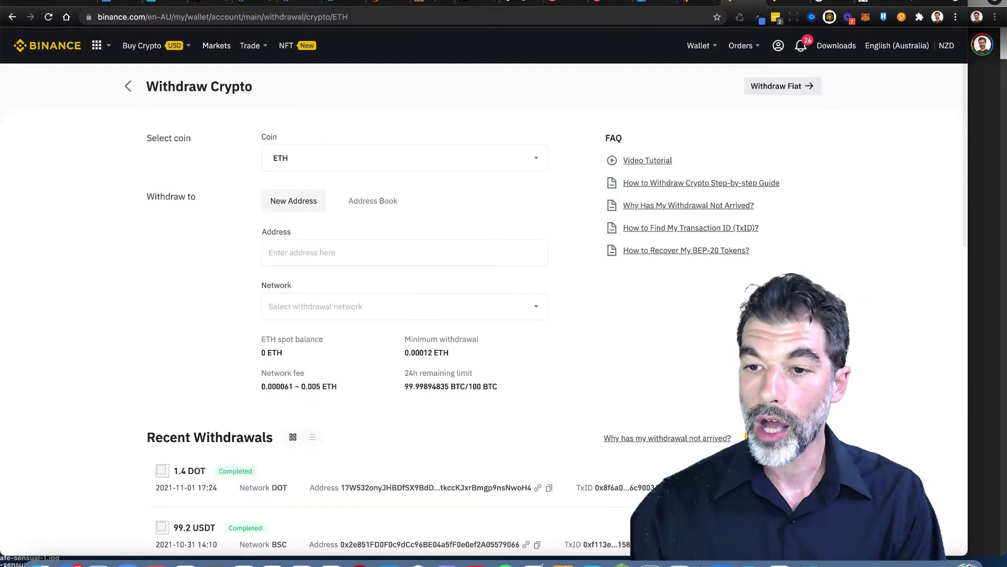
# Copy the MetaMask account address to the clipboard
pyautogui.click(866, 18)
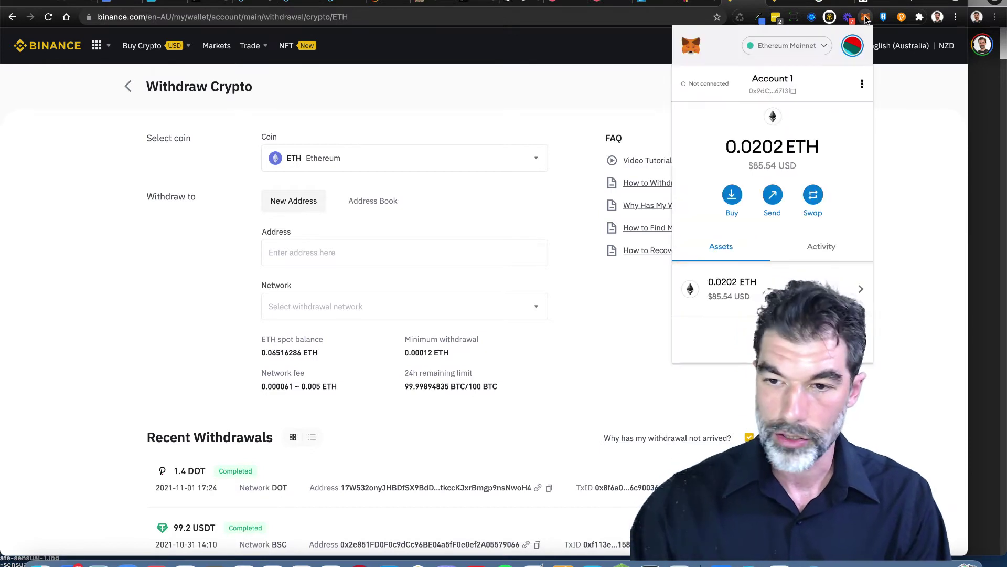
pyautogui.click(792, 90)
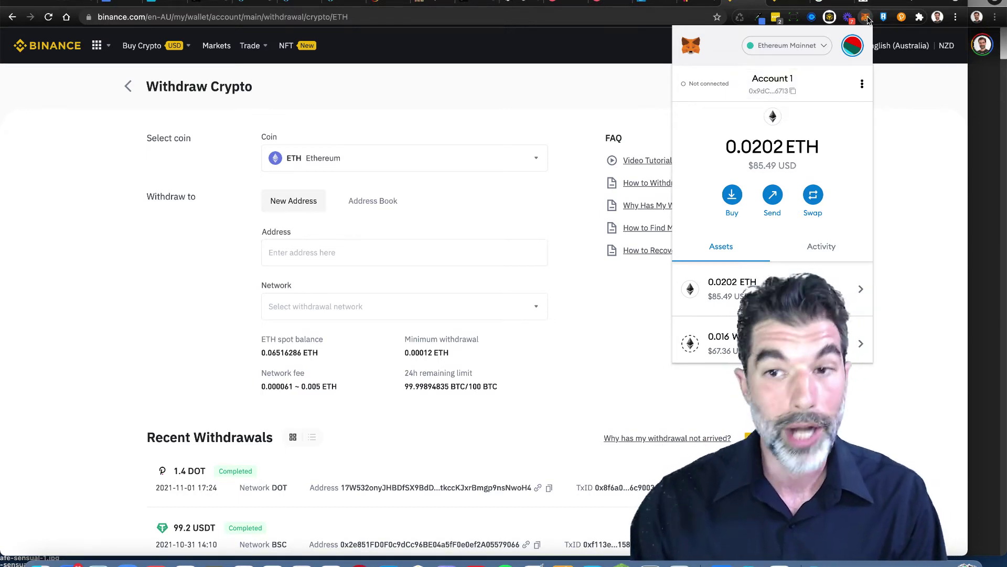
pyautogui.scroll(-3, 804, 175)
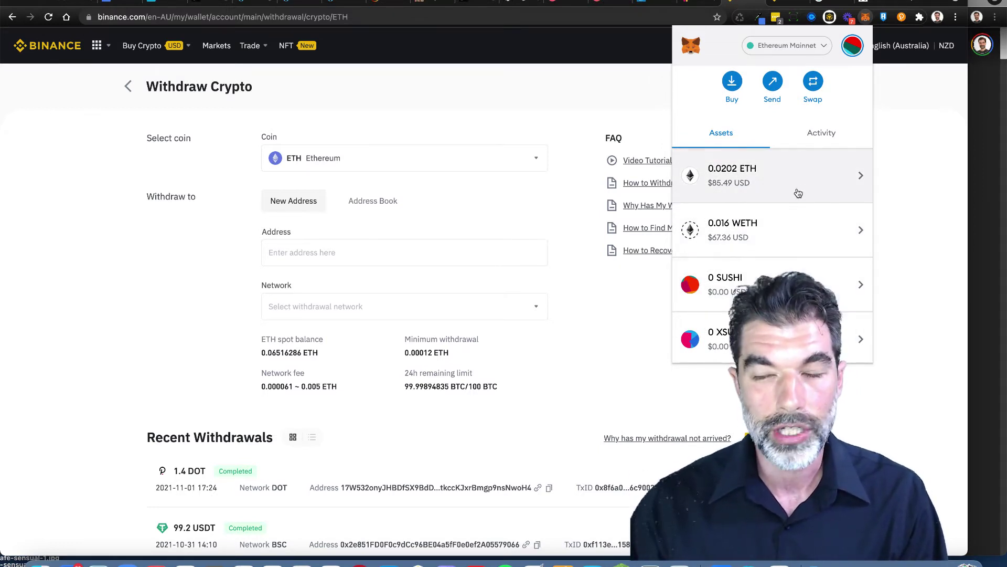
pyautogui.scroll(3, 797, 195)
pyautogui.click(795, 92)
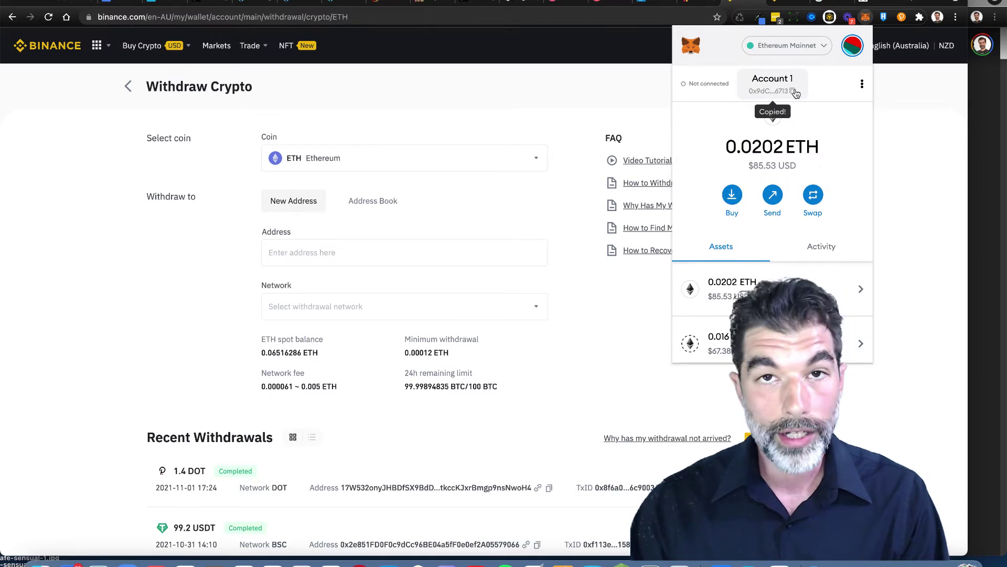
# Paste the MetaMask address as destination and choose the Ethereum (ERC20) network
pyautogui.click(352, 249)
pyautogui.click(352, 250)
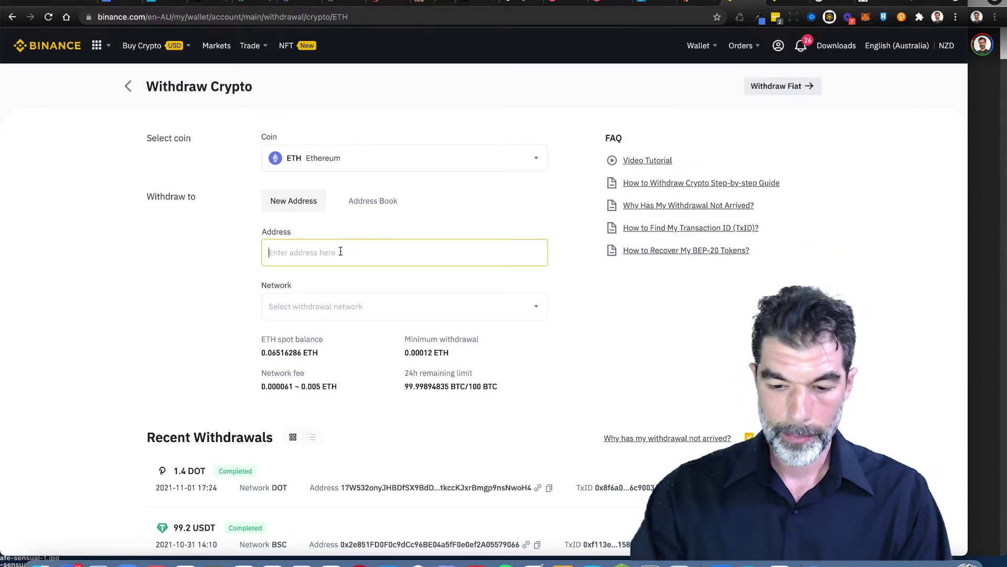
pyautogui.press('super+v')
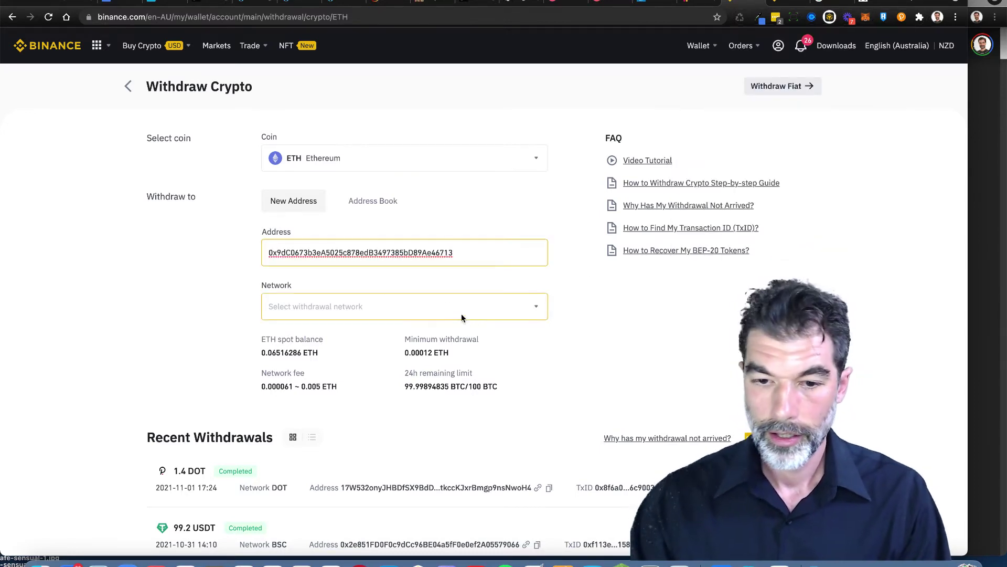
pyautogui.click(462, 317)
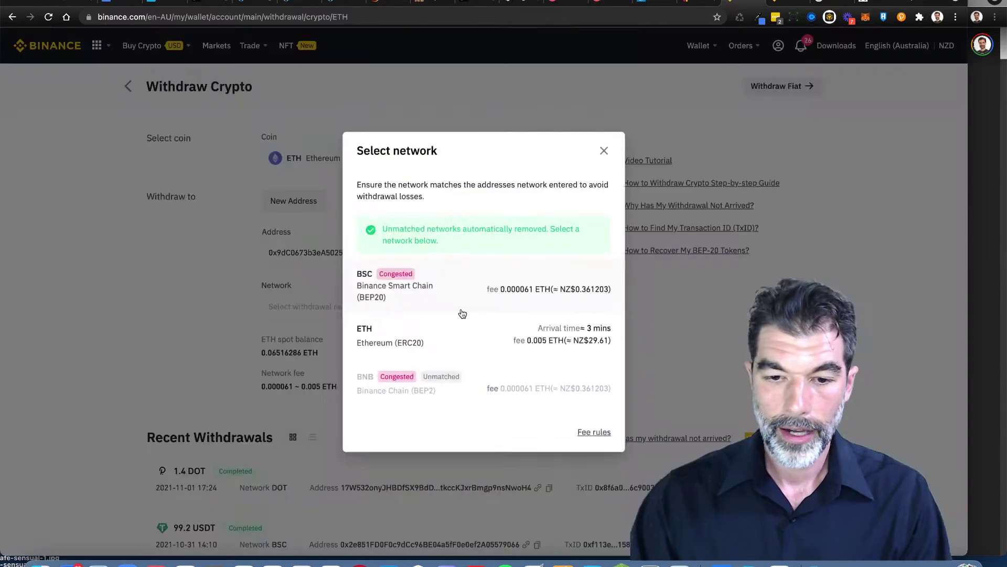
pyautogui.click(437, 341)
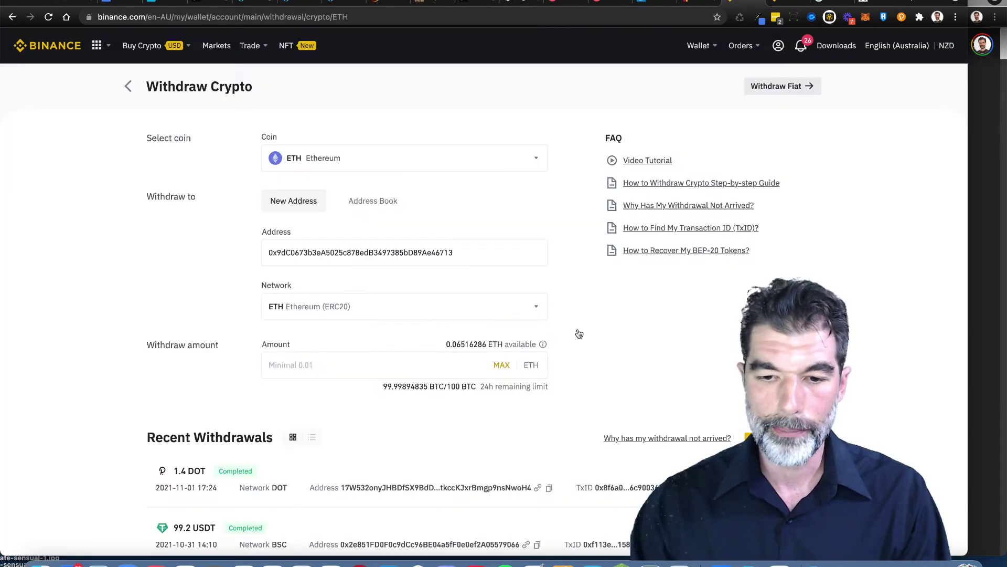
# Set the amount to the full 0.06516286 ETH balance and submit the withdrawal
pyautogui.click(505, 365)
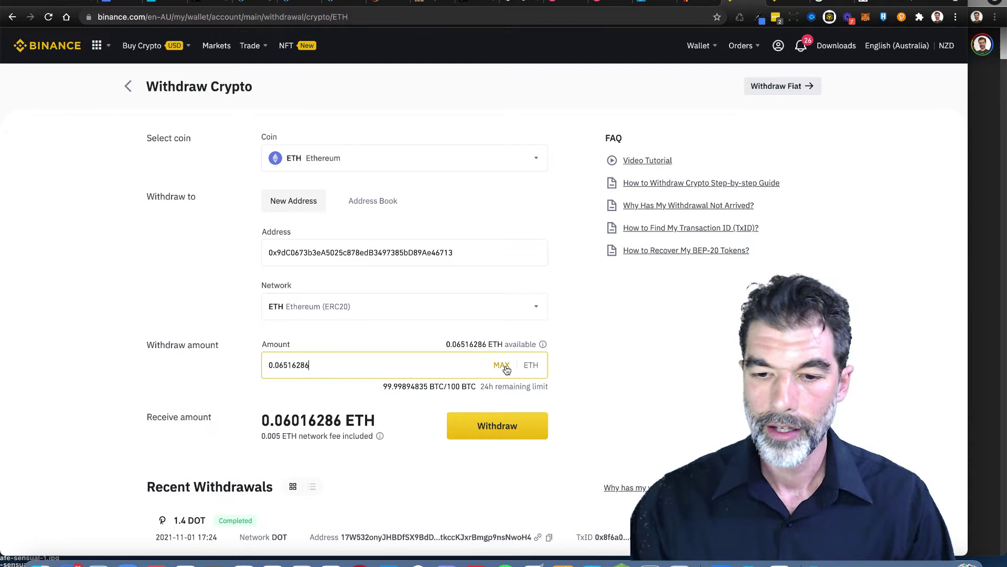
pyautogui.click(866, 18)
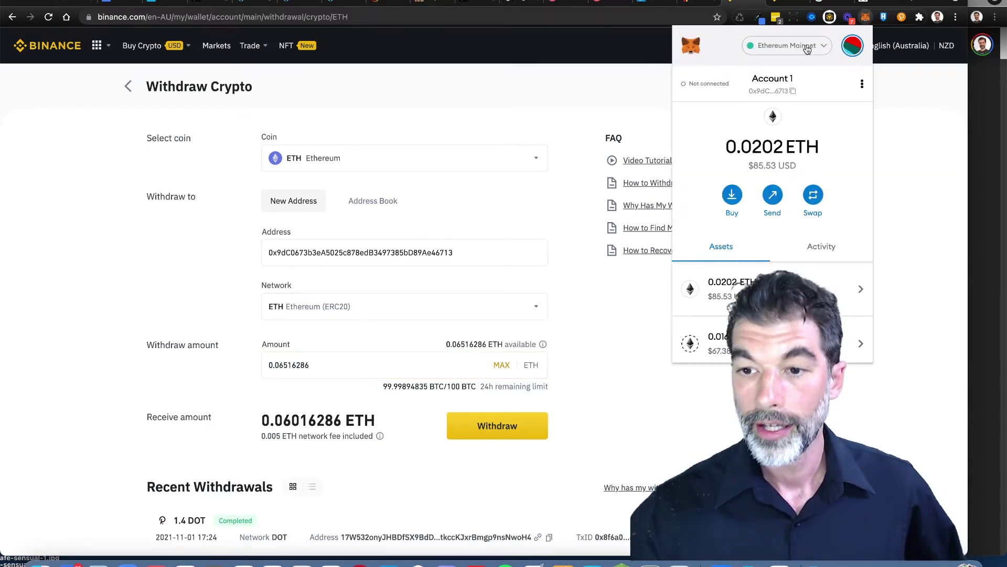
pyautogui.click(544, 240)
pyautogui.scroll(-2, 543, 240)
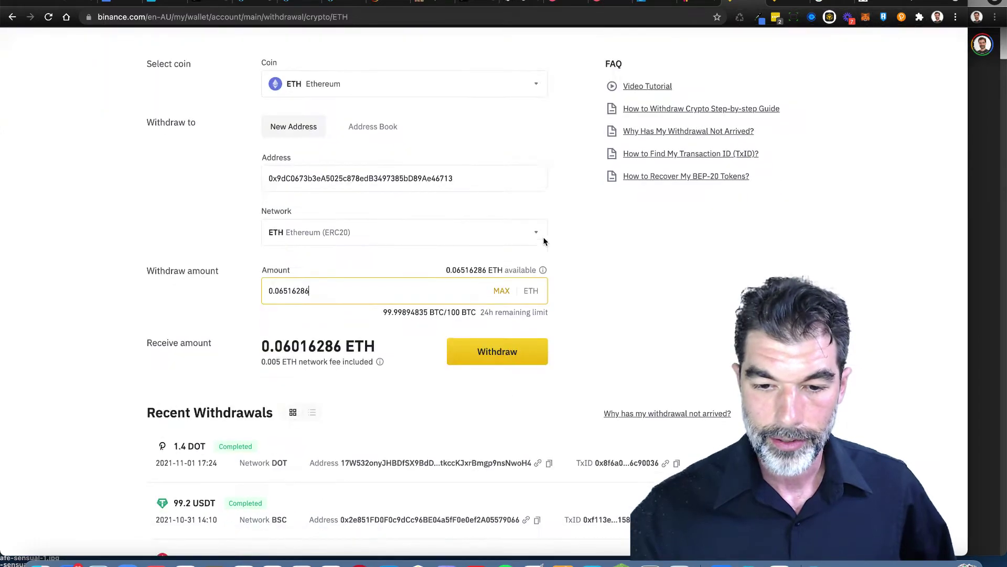
# Confirm the withdrawal summary and continue to security verification
pyautogui.click(507, 342)
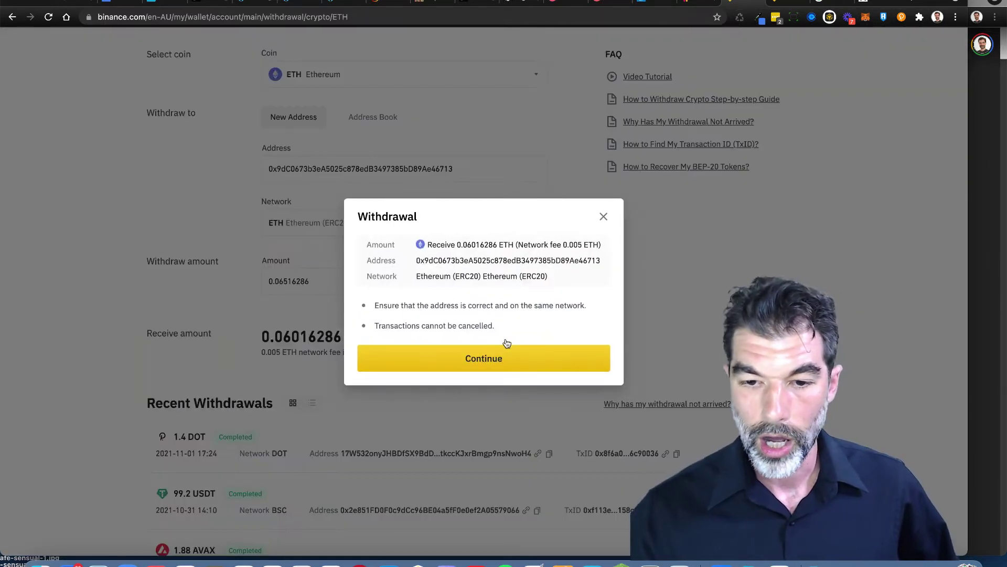
pyautogui.click(505, 347)
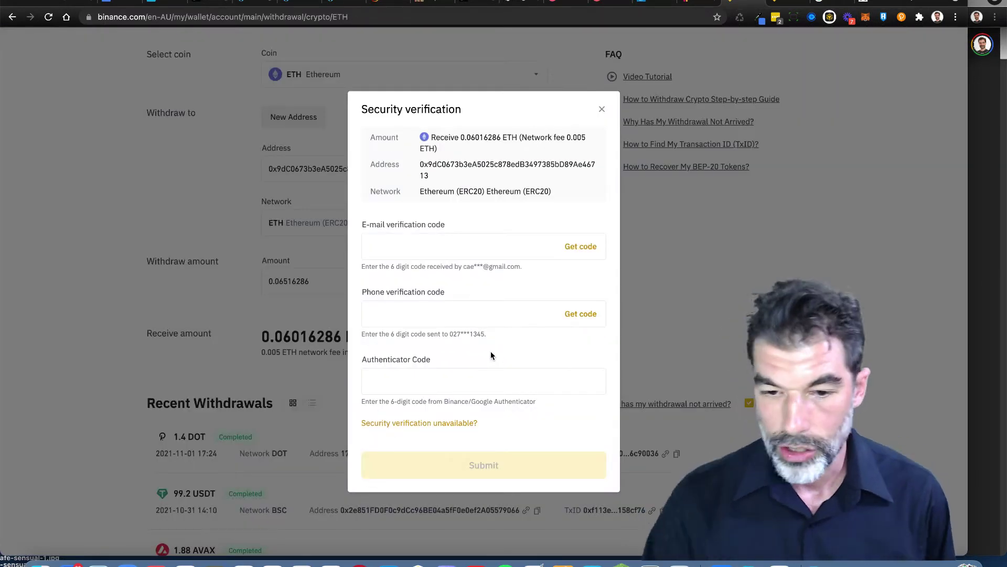
pyautogui.click(508, 246)
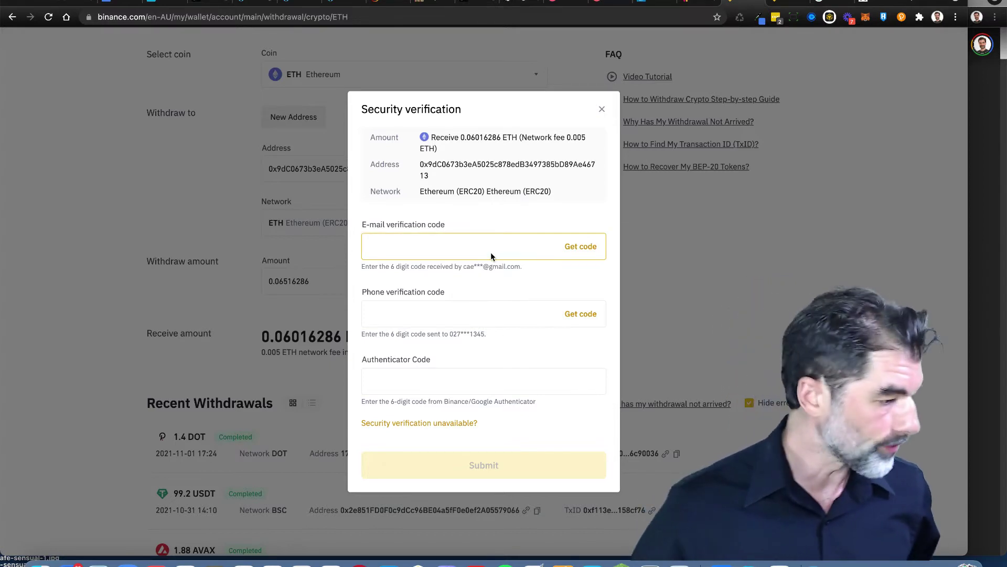
# Request the e-mail and phone codes and enter the verification codes
pyautogui.click(581, 246)
pyautogui.click(581, 314)
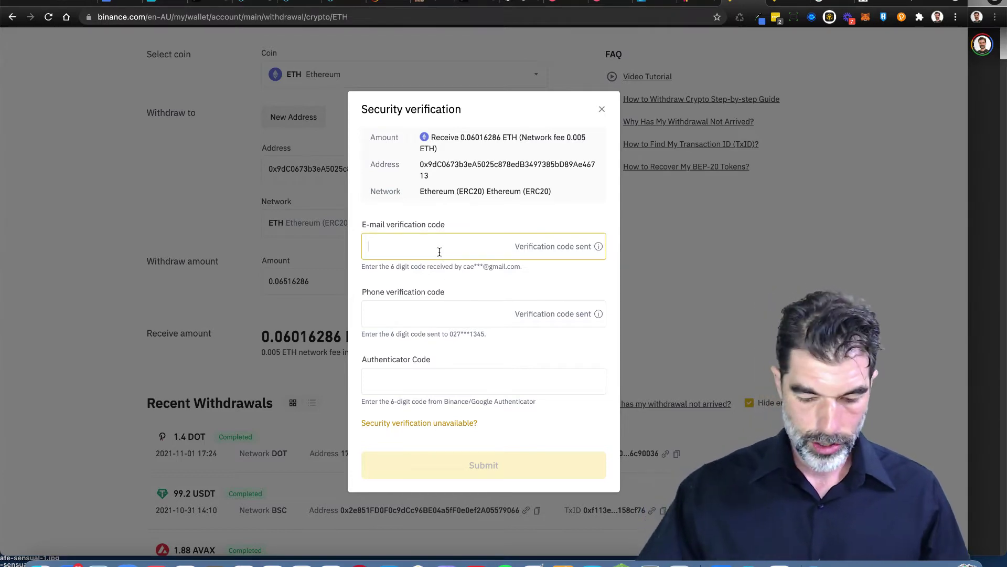
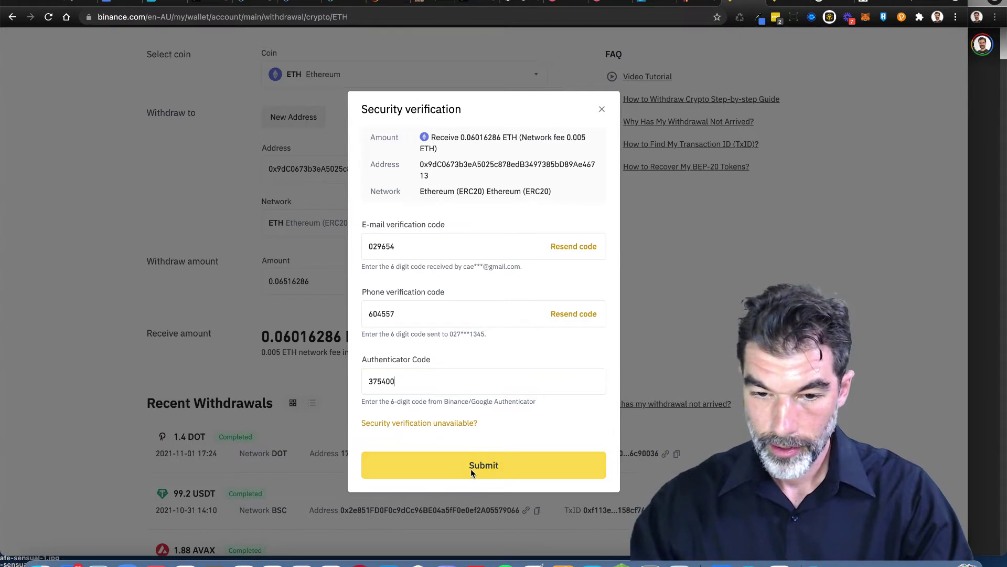
# Swap the mixed-up e-mail and phone verification codes into their correct fields
pyautogui.click(465, 462)
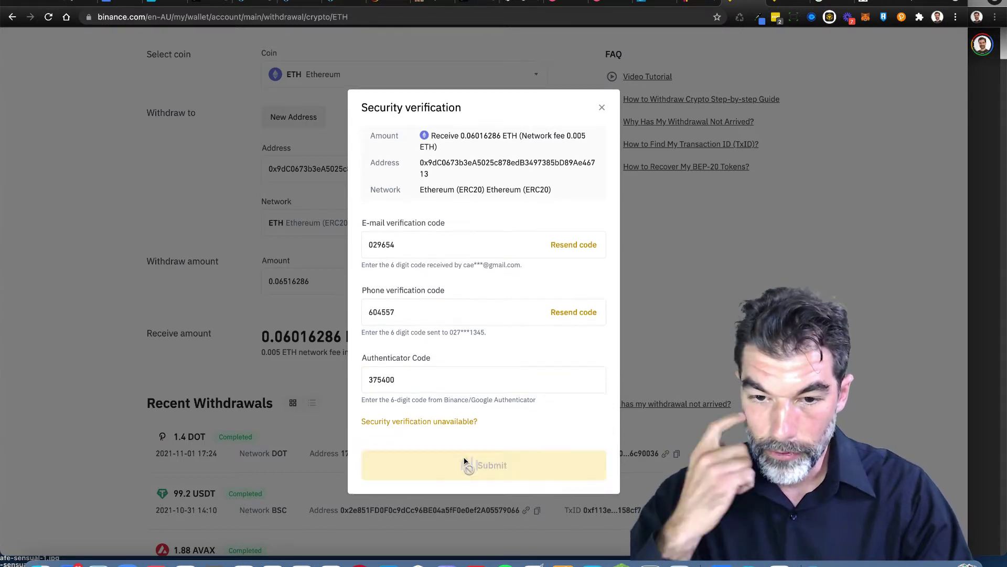
pyautogui.doubleClick(387, 247)
pyautogui.press('super+c')
pyautogui.press('BackSpace')
pyautogui.click(454, 321)
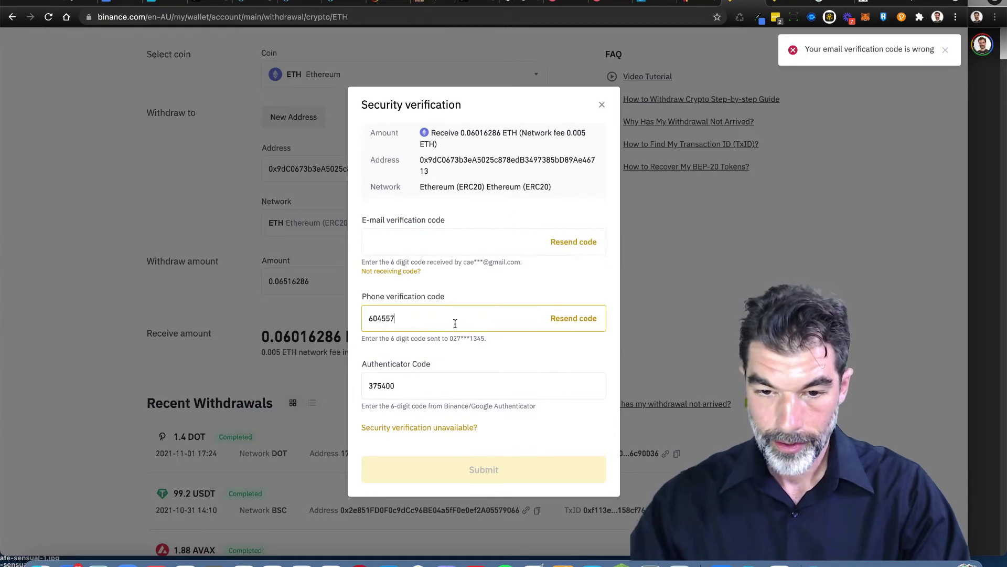
pyautogui.hotkey('ctrl', 'space')
pyautogui.press('super+v')
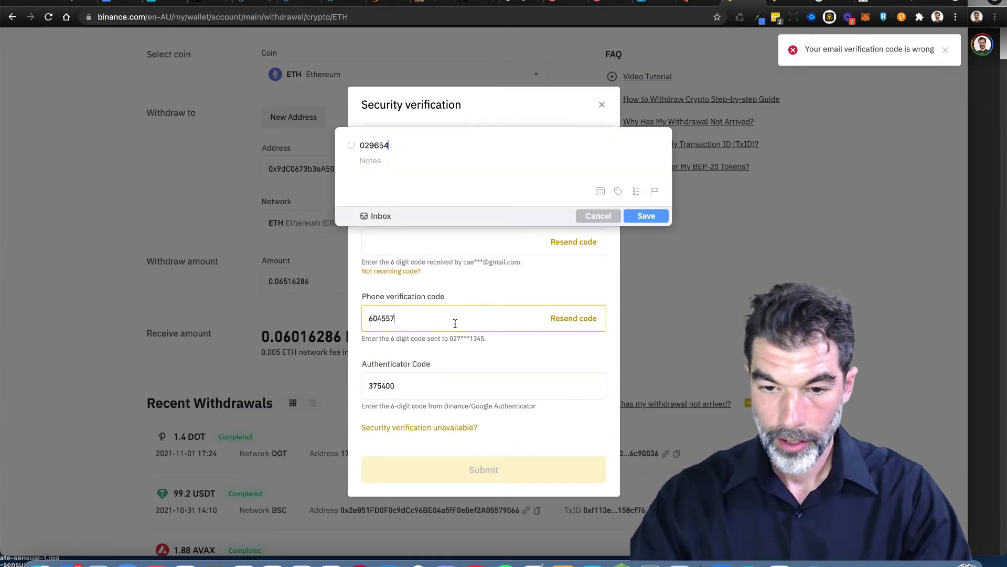
pyautogui.press('BackSpace')
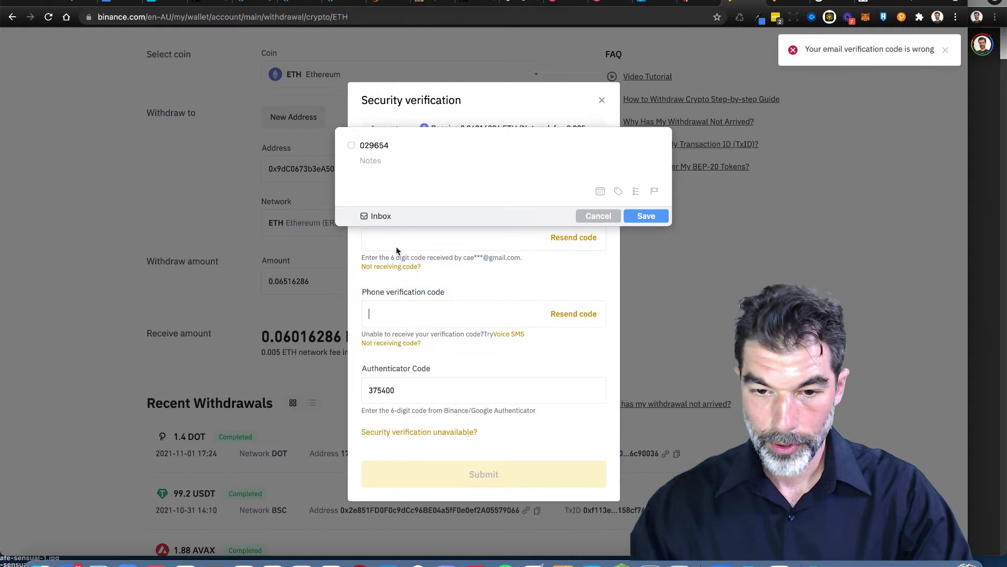
pyautogui.press('super+v')
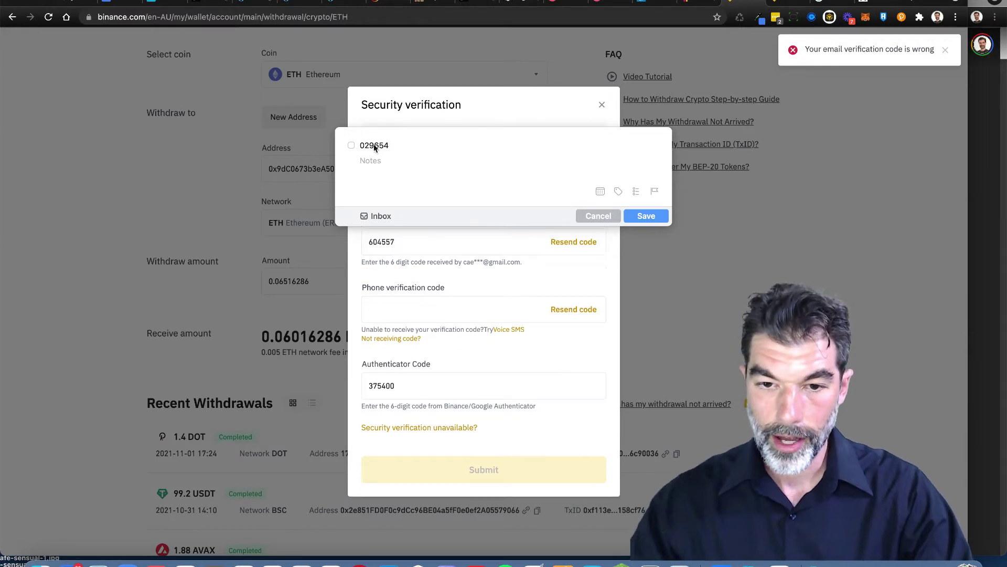
pyautogui.press('Escape')
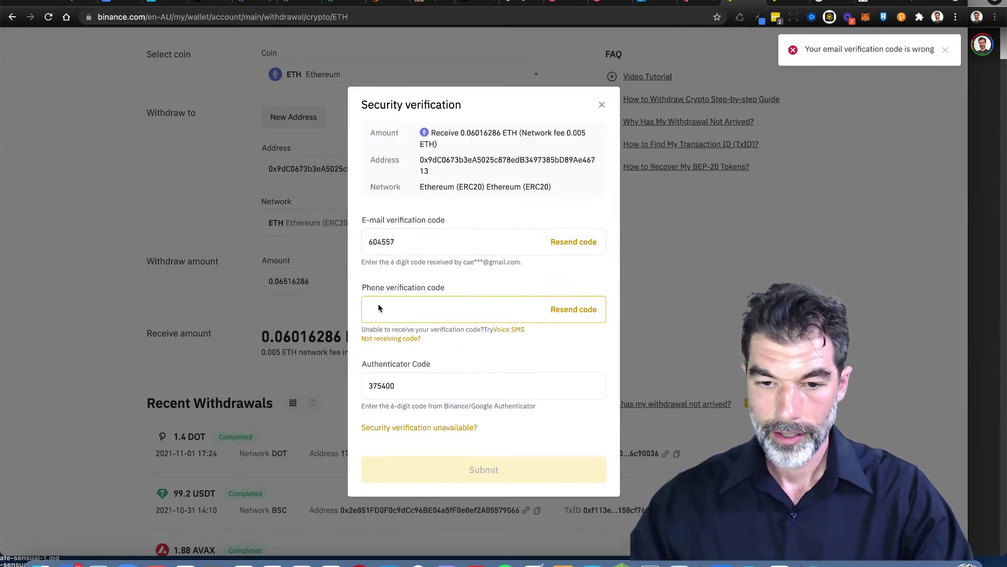
pyautogui.press('super+v')
# Submit the corrected codes to complete the withdrawal, then return to the ENS page
pyautogui.click(488, 466)
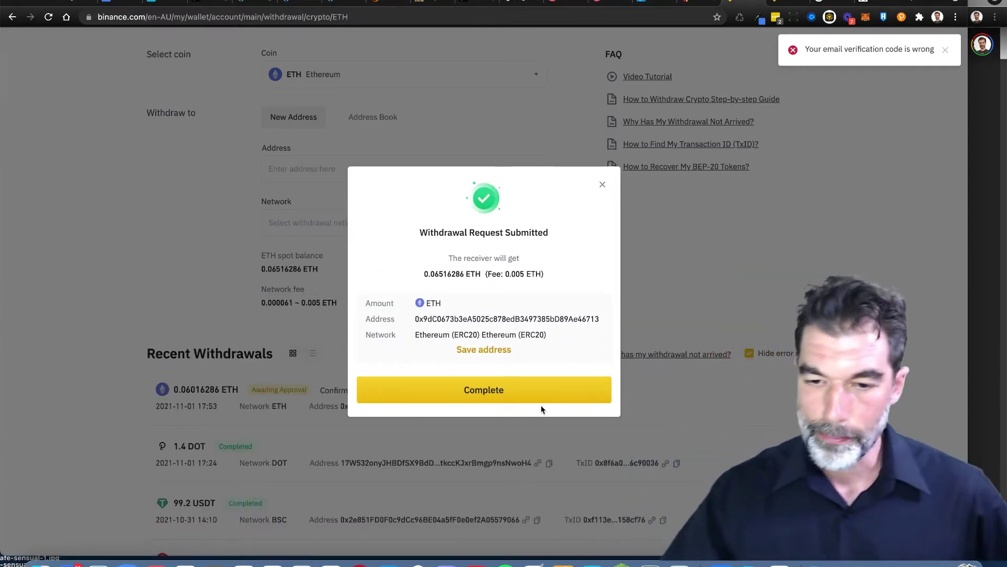
pyautogui.click(528, 394)
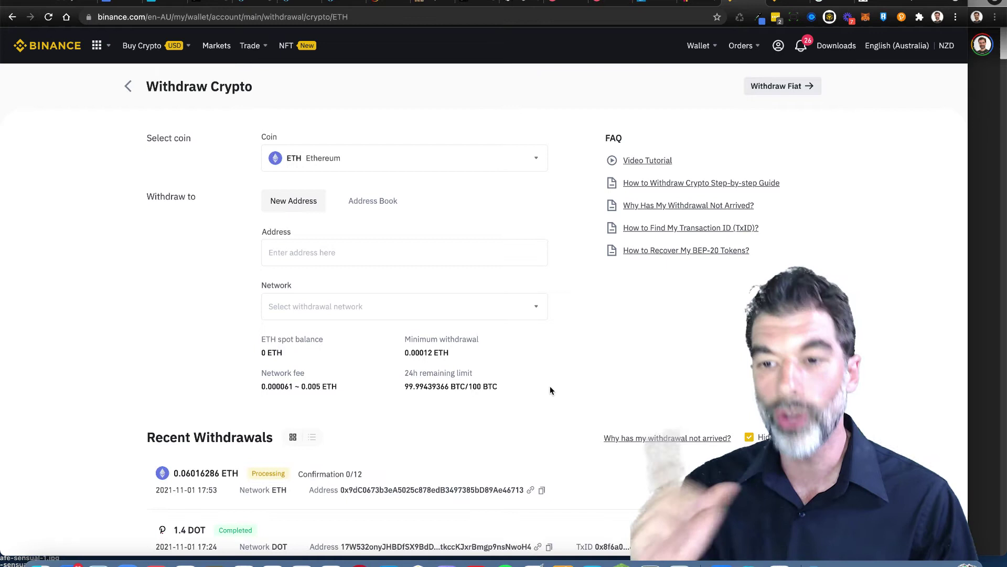
pyautogui.click(865, 17)
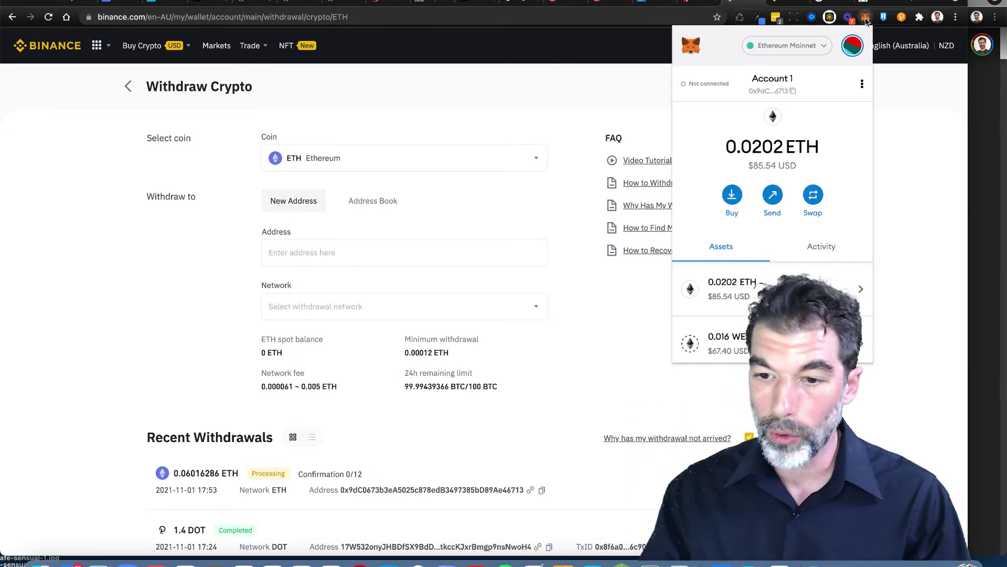
pyautogui.click(342, 3)
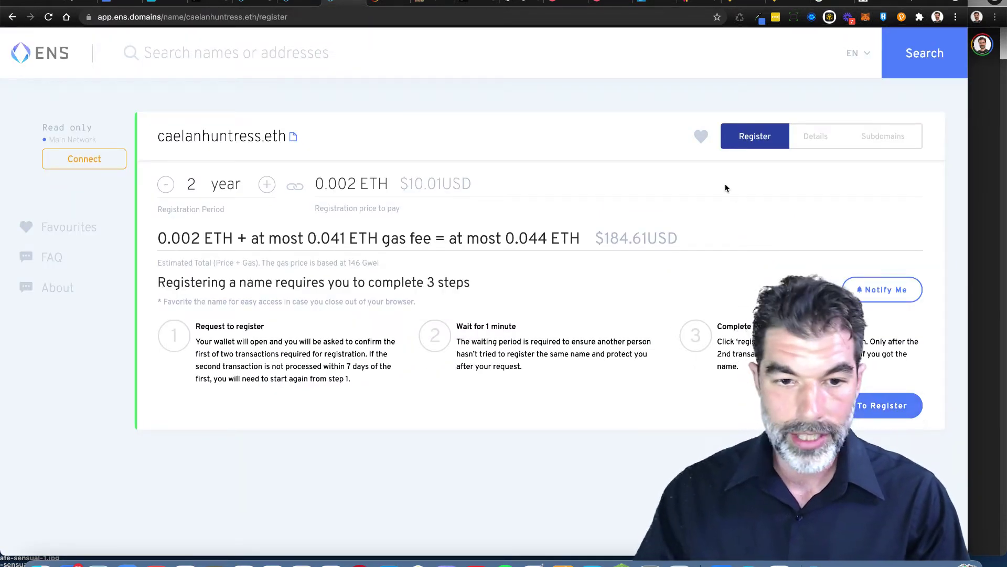
# Connect the MetaMask wallet to the caelanhuntress.eth registration page
pyautogui.click(96, 164)
pyautogui.click(110, 172)
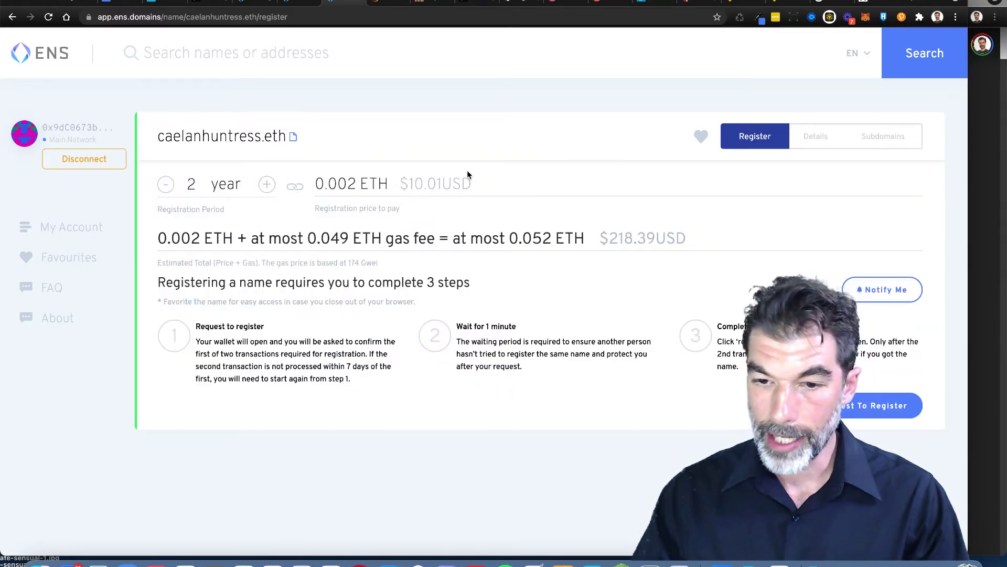
pyautogui.doubleClick(625, 234)
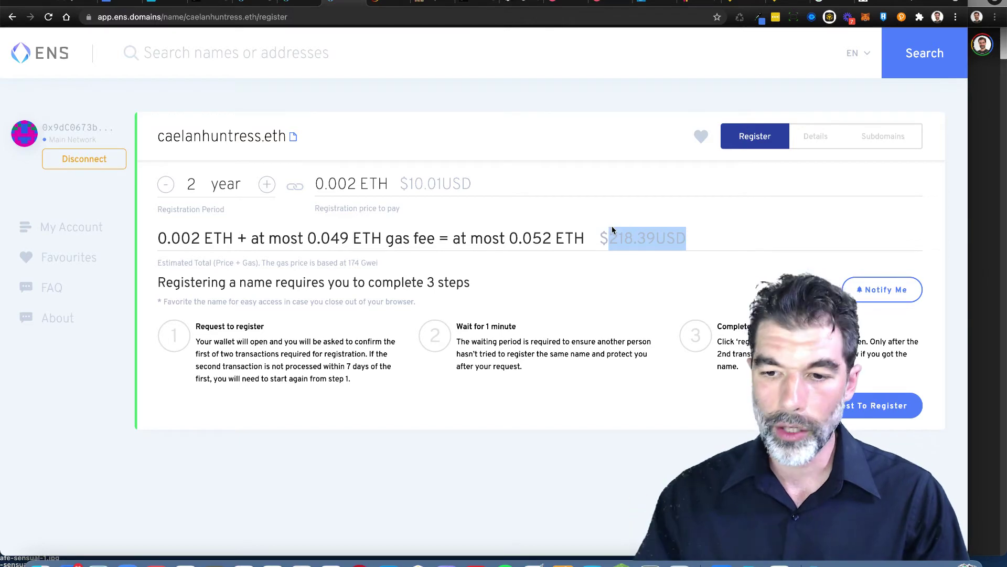
# Check the gas price heatmap, then reload ENS so the quote drops to 0.043 ETH
pyautogui.click(390, 3)
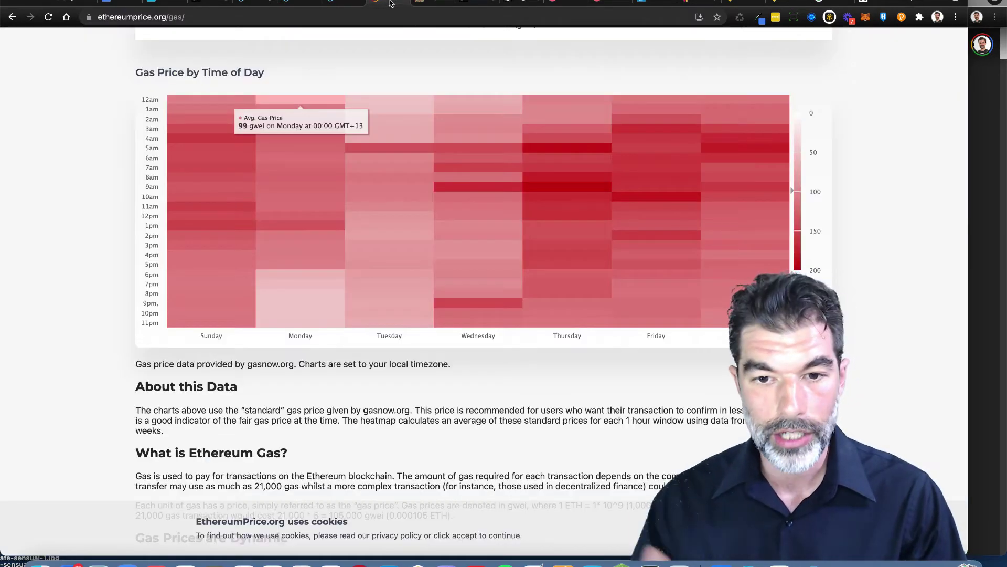
pyautogui.click(340, 3)
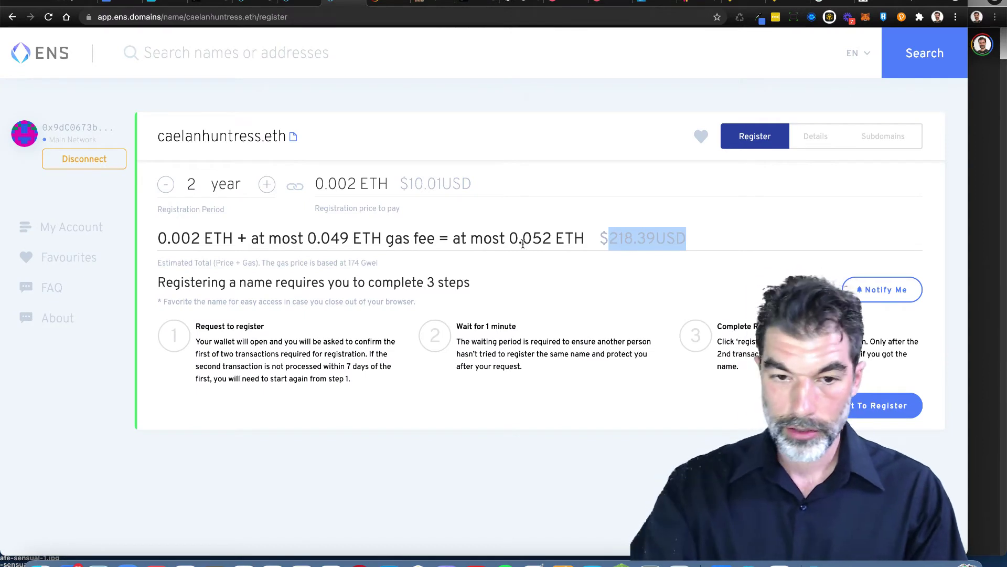
pyautogui.press('super+r')
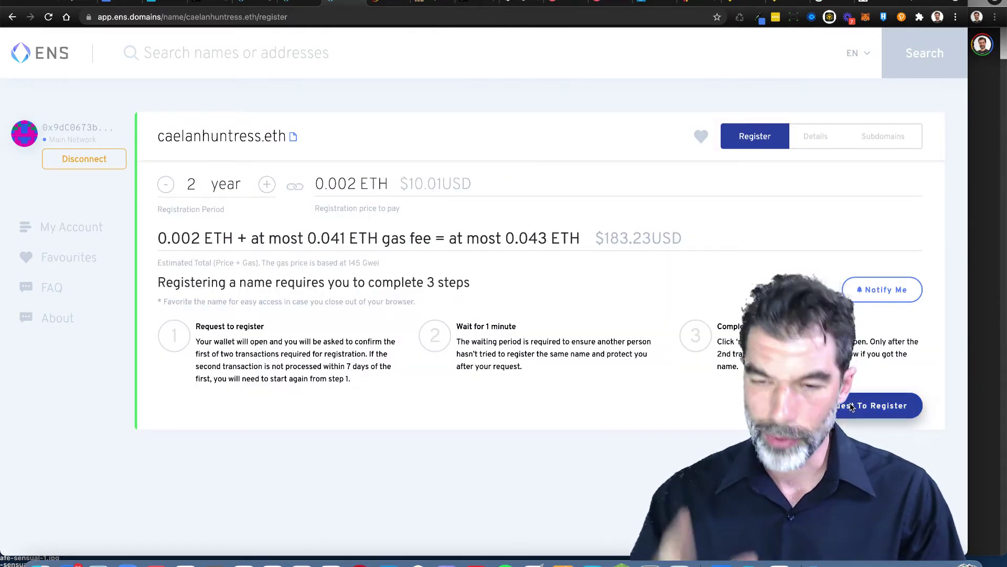
# Request registration of caelanhuntress.eth and confirm the commit transaction in MetaMask
pyautogui.click(851, 406)
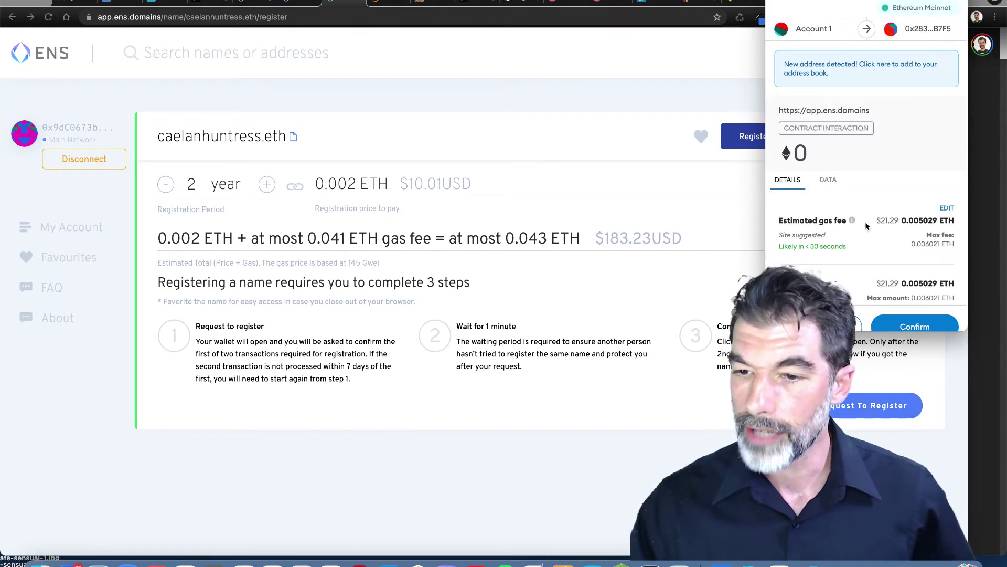
pyautogui.scroll(-1, 866, 225)
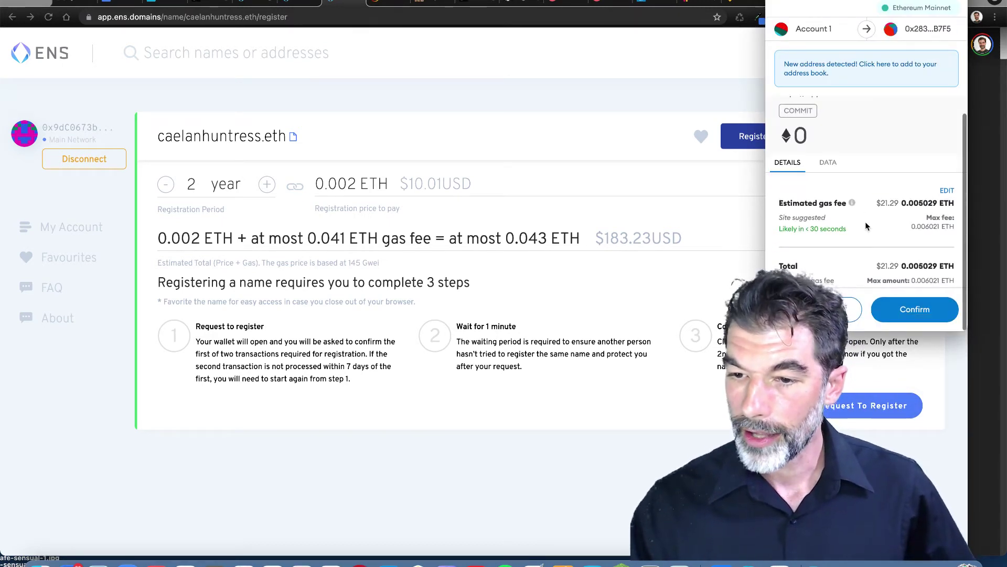
pyautogui.click(907, 311)
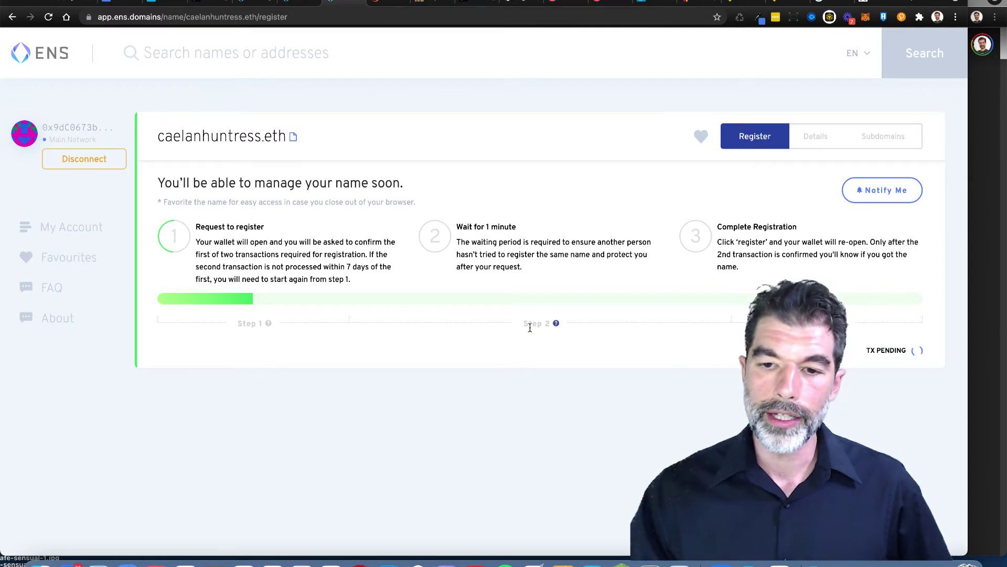
pyautogui.tripleClick(534, 255)
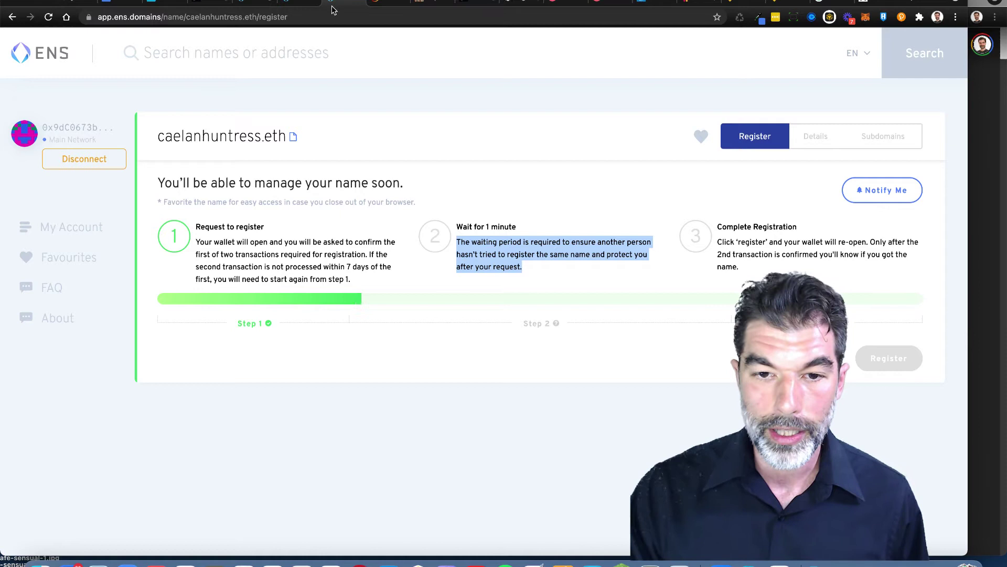
# Search ENS for the name 'caelan'
pyautogui.click(300, 3)
pyautogui.click(258, 49)
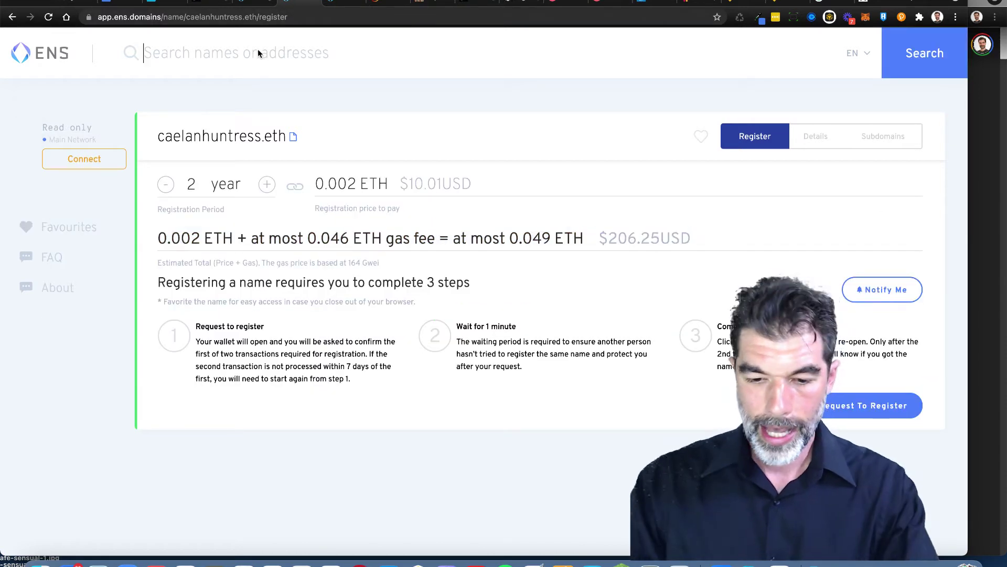
pyautogui.write('caelamn')
pyautogui.press('BackSpace')
pyautogui.press('BackSpace')
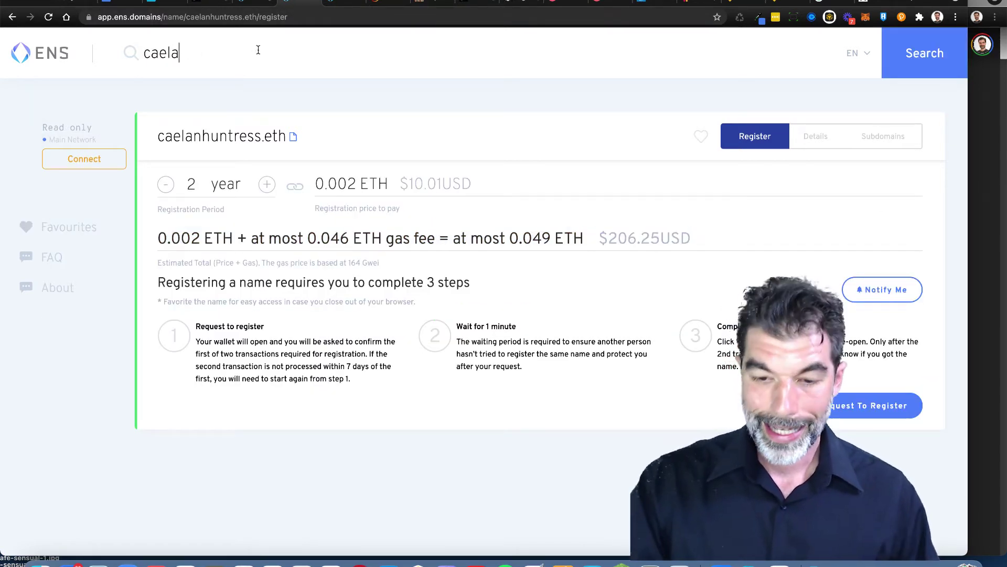
pyautogui.write('n')
pyautogui.press('Return')
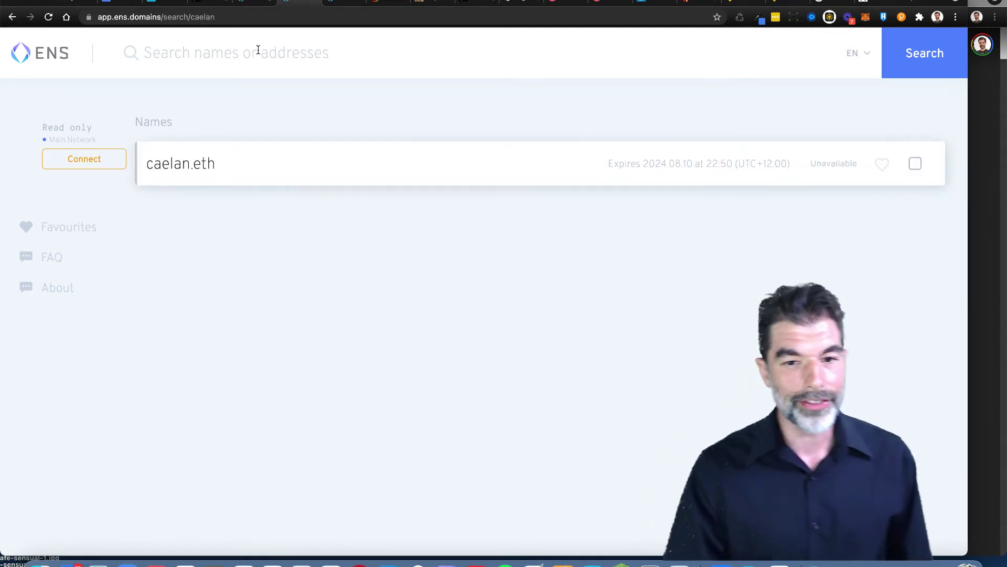
# Open caelan.eth's details, confirming it is taken and expires 2024.08.10
pyautogui.click(351, 175)
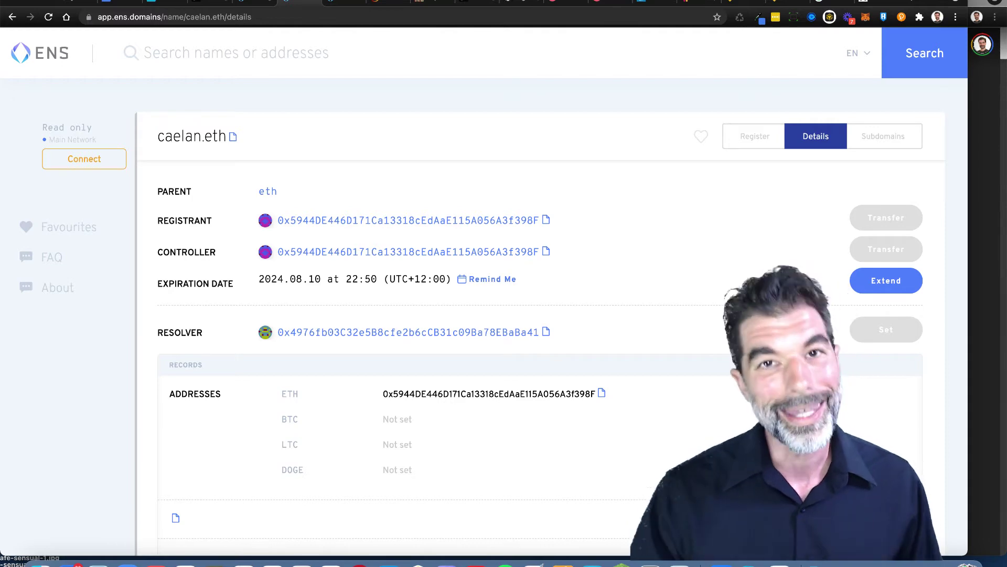
pyautogui.scroll(-3, 540, 315)
pyautogui.scroll(-3, 540, 315)
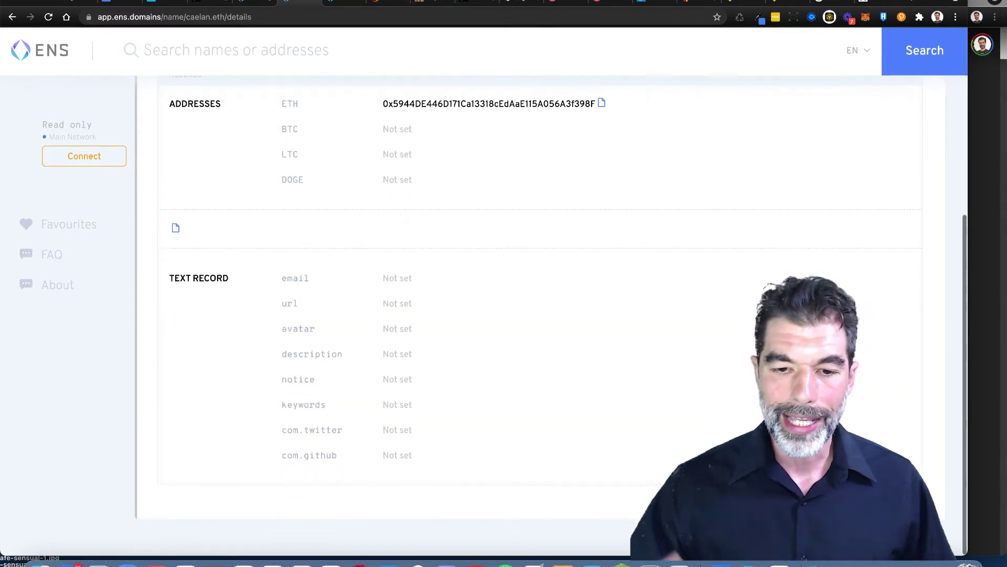
pyautogui.scroll(6, 541, 314)
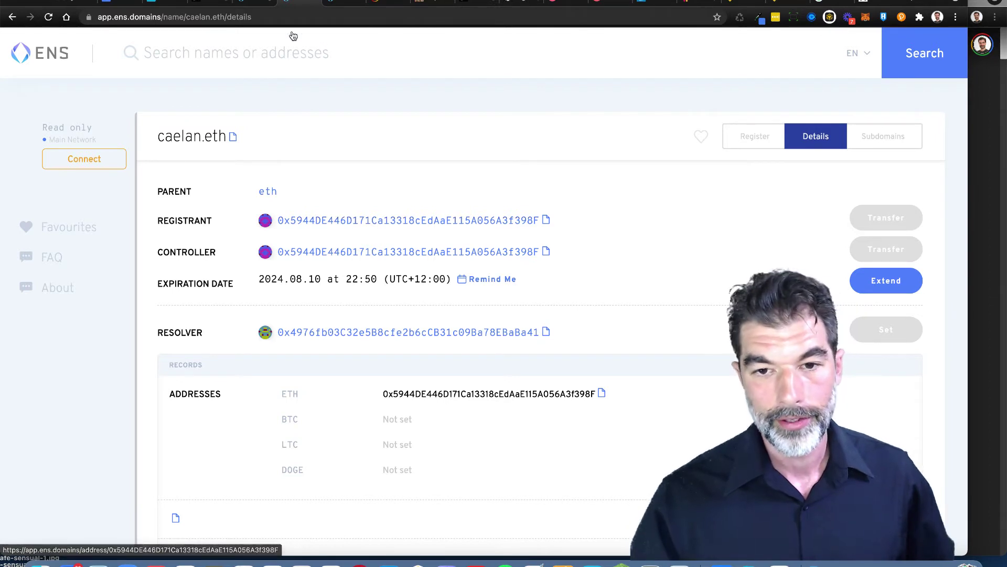
# Return to the caelanhuntress.eth registration once its one-minute wait completes
pyautogui.click(338, 8)
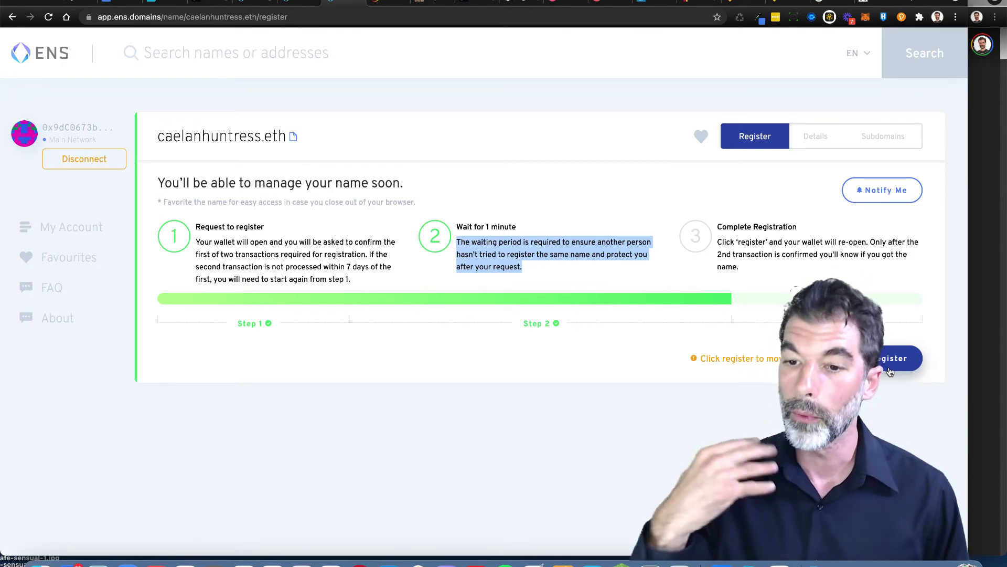
# Register caelanhuntress.eth and confirm the 0.002599 ETH payment in MetaMask
pyautogui.click(891, 371)
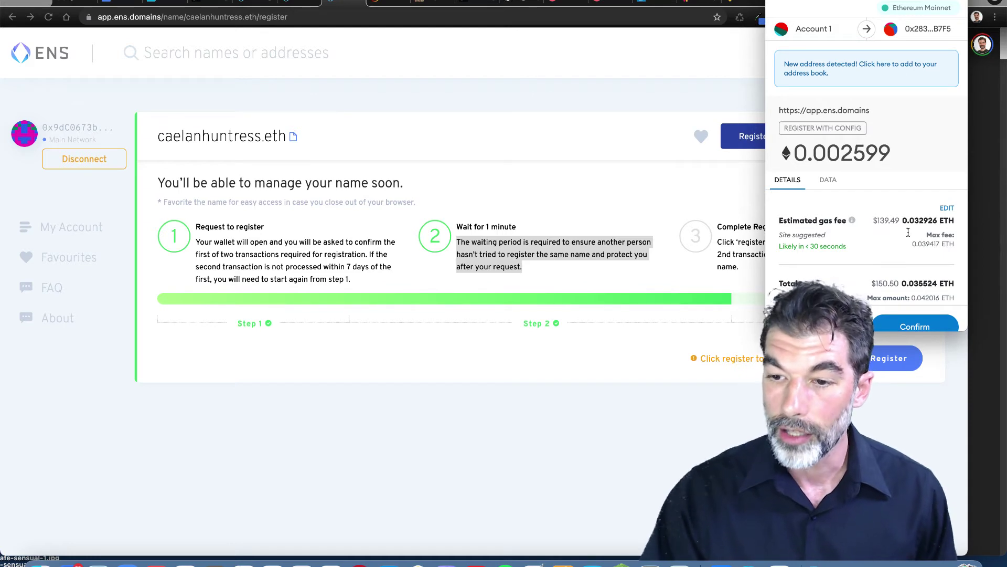
pyautogui.scroll(-1, 916, 300)
pyautogui.scroll(-1, 916, 300)
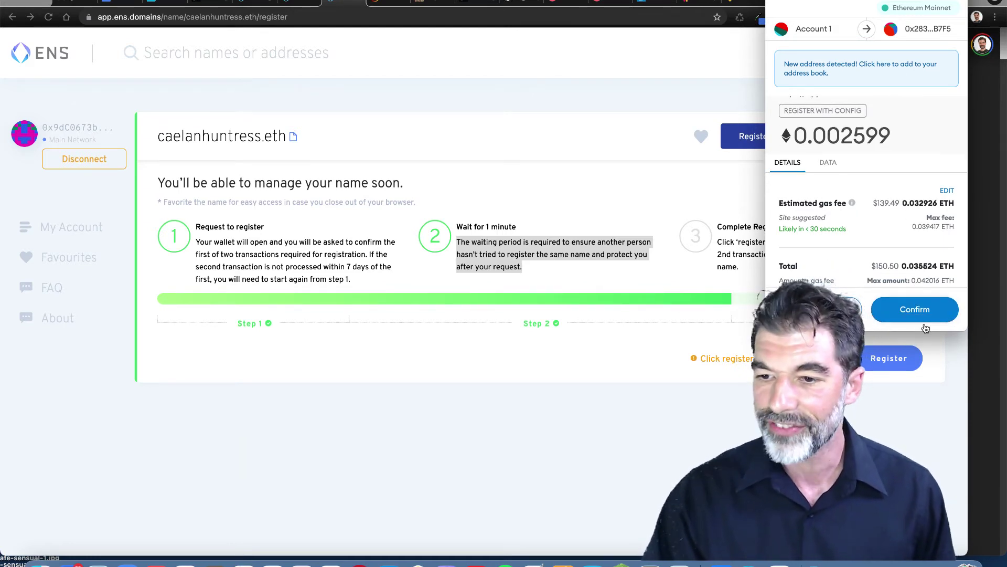
pyautogui.click(924, 313)
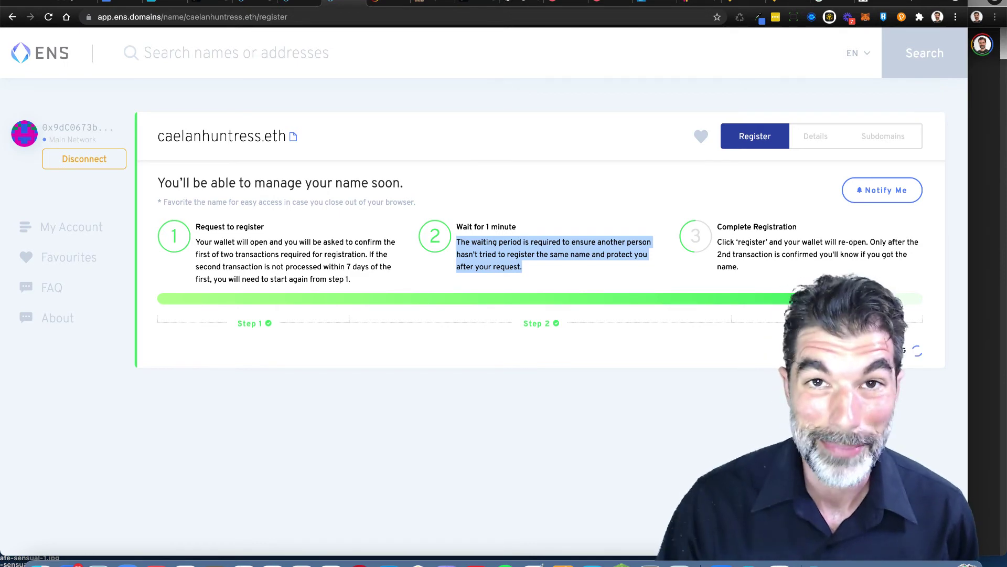
# Search 'caelanhunt' and open caelanhuntress.eth, now showing all three steps complete
pyautogui.click(295, 3)
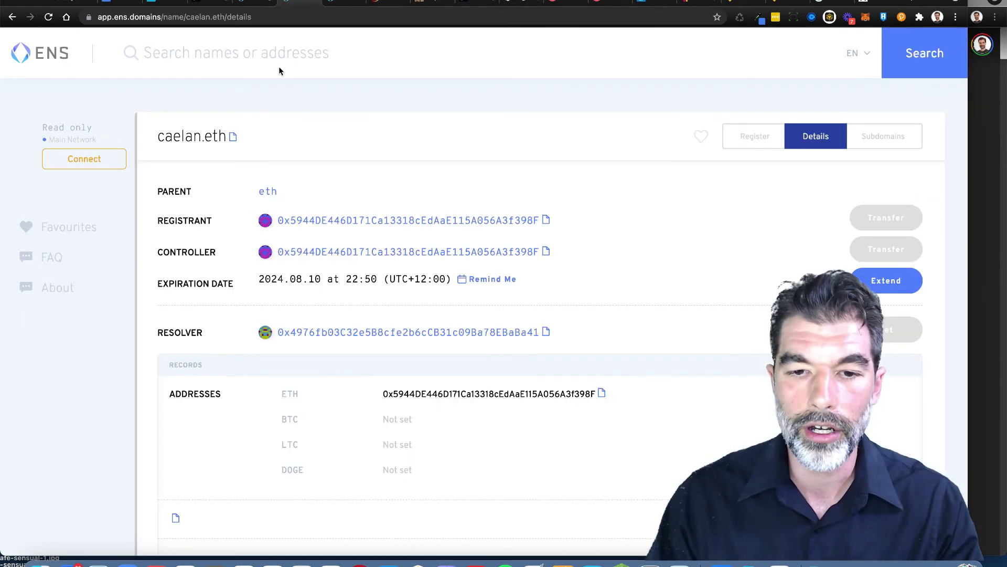
pyautogui.click(268, 59)
pyautogui.write('c')
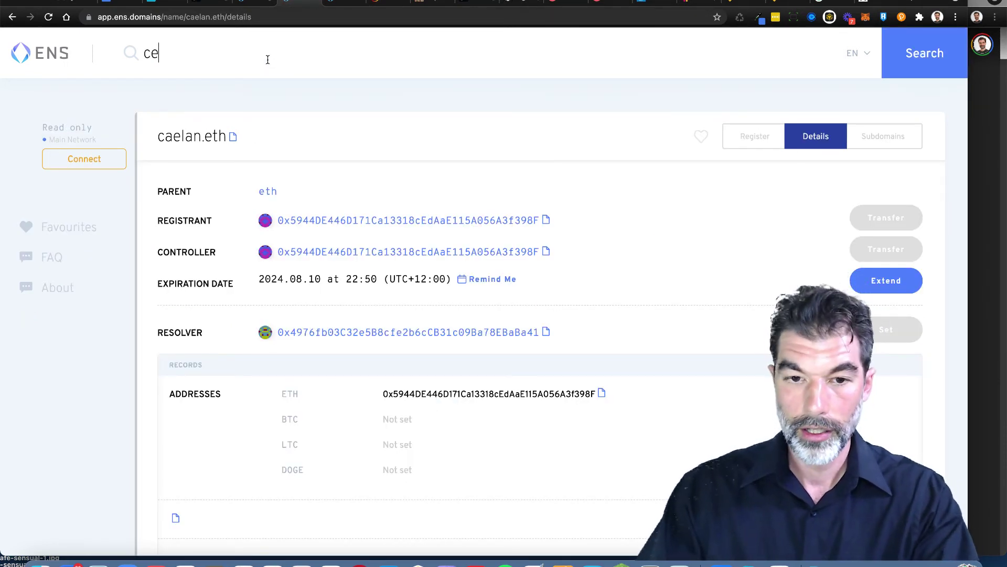
pyautogui.write('aelanhuntress')
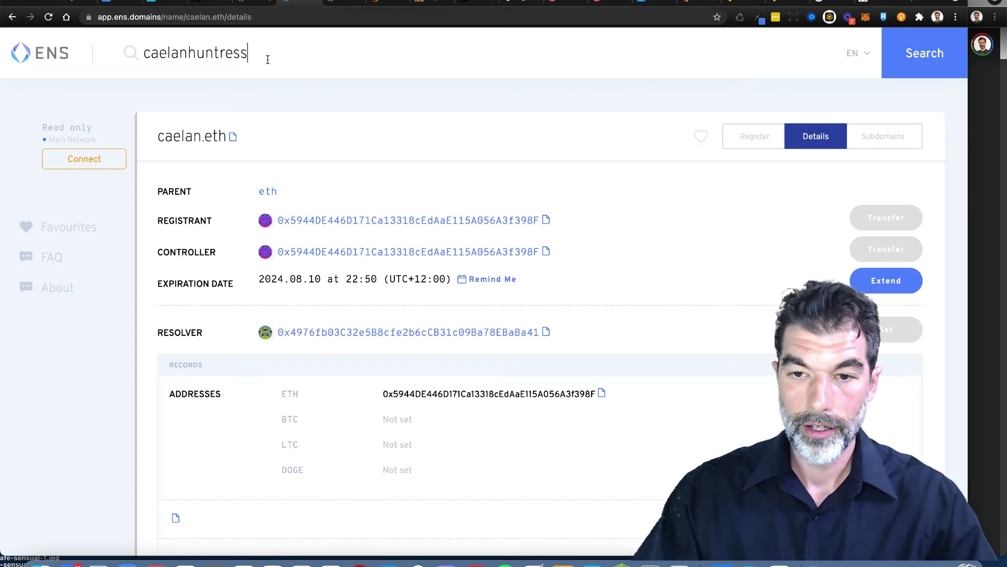
pyautogui.press('Return')
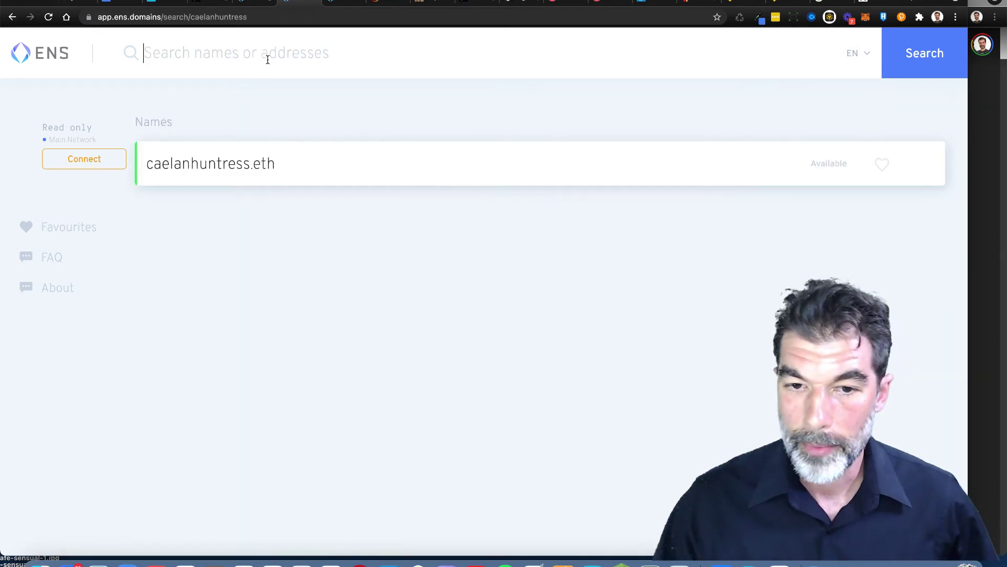
pyautogui.click(275, 165)
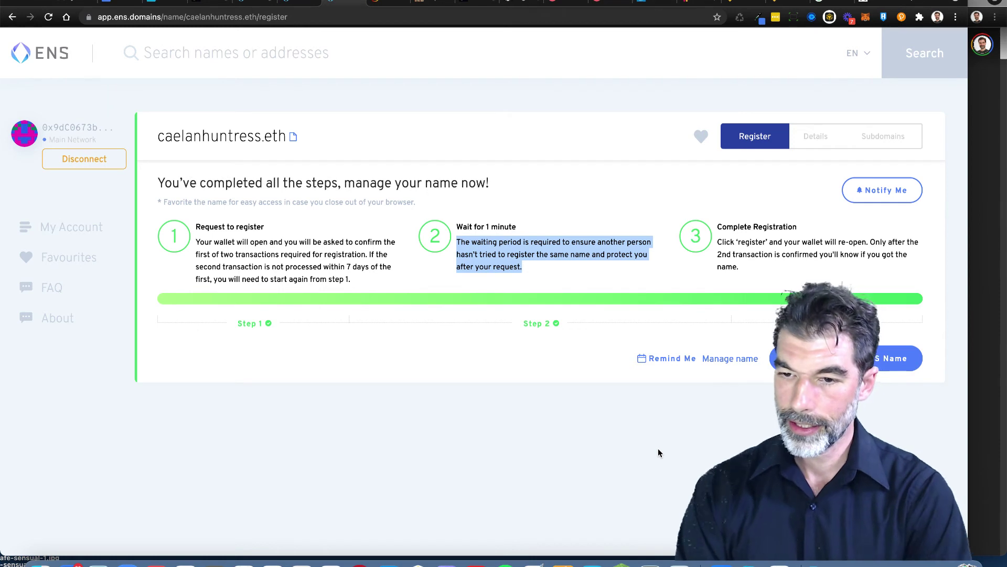
# Pick caelanhuntress.eth as primary ENS name and save, raising a 0.014059 ETH confirmation
pyautogui.tripleClick(804, 247)
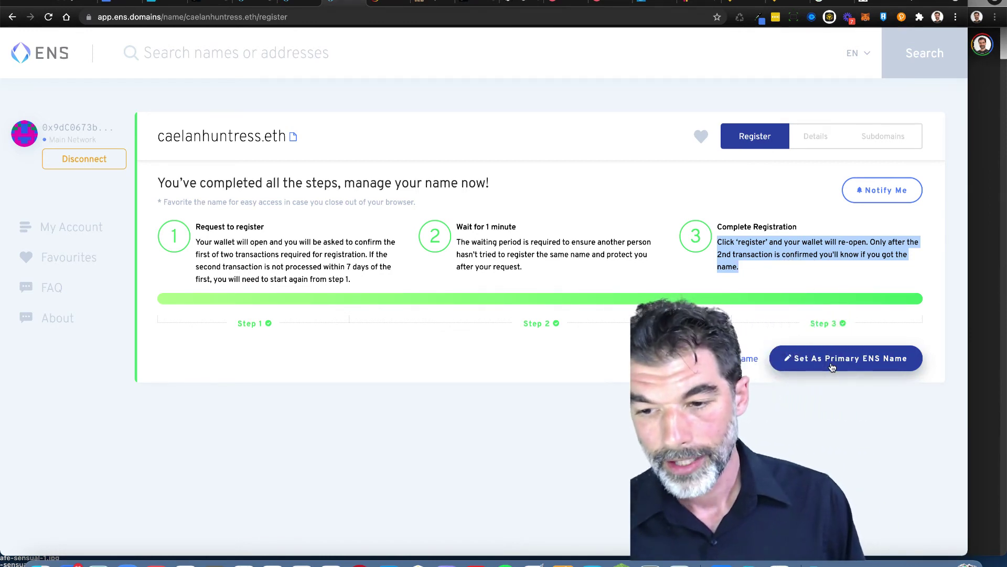
pyautogui.click(832, 366)
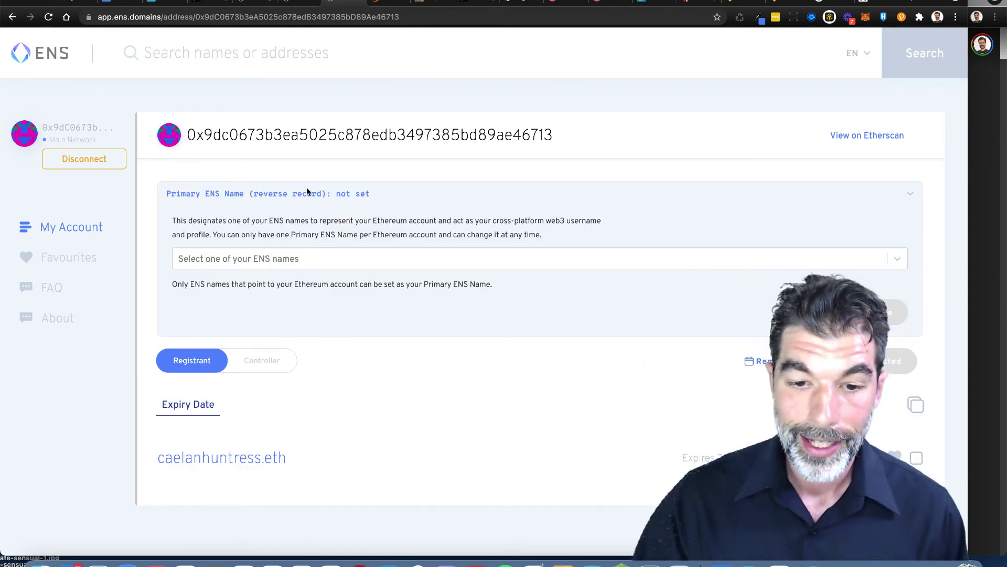
pyautogui.tripleClick(229, 216)
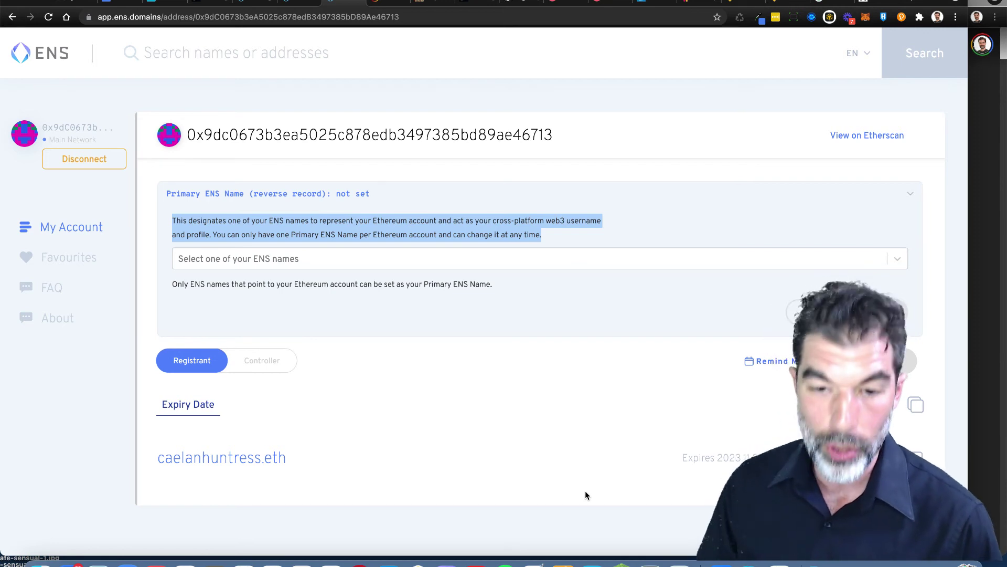
pyautogui.click(320, 259)
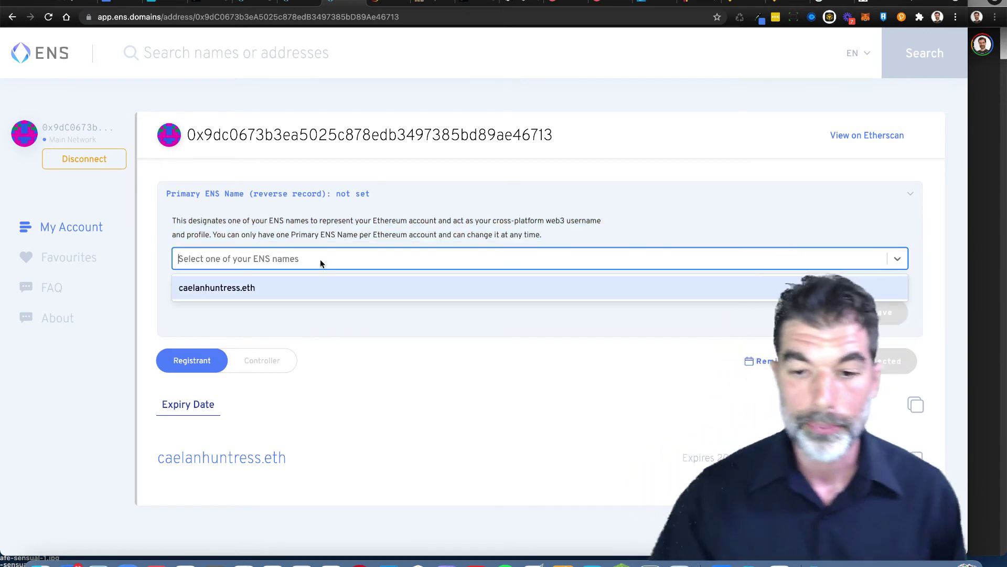
pyautogui.click(303, 290)
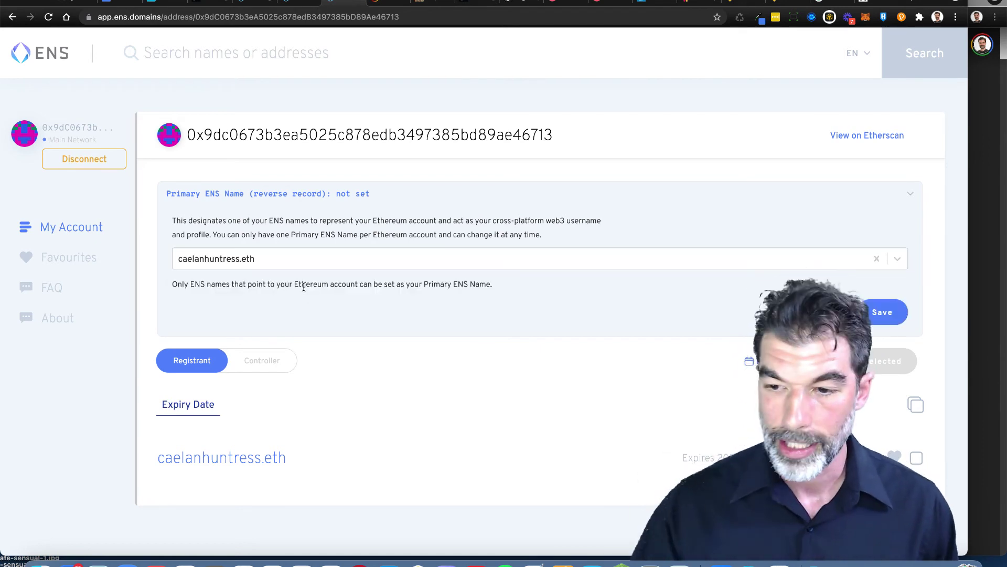
pyautogui.click(894, 310)
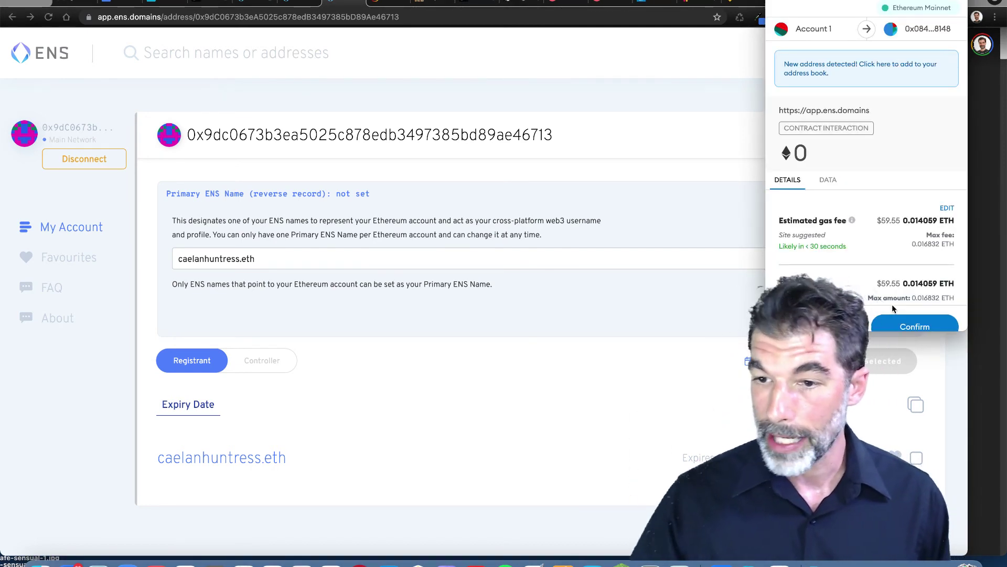
pyautogui.scroll(-1, 894, 225)
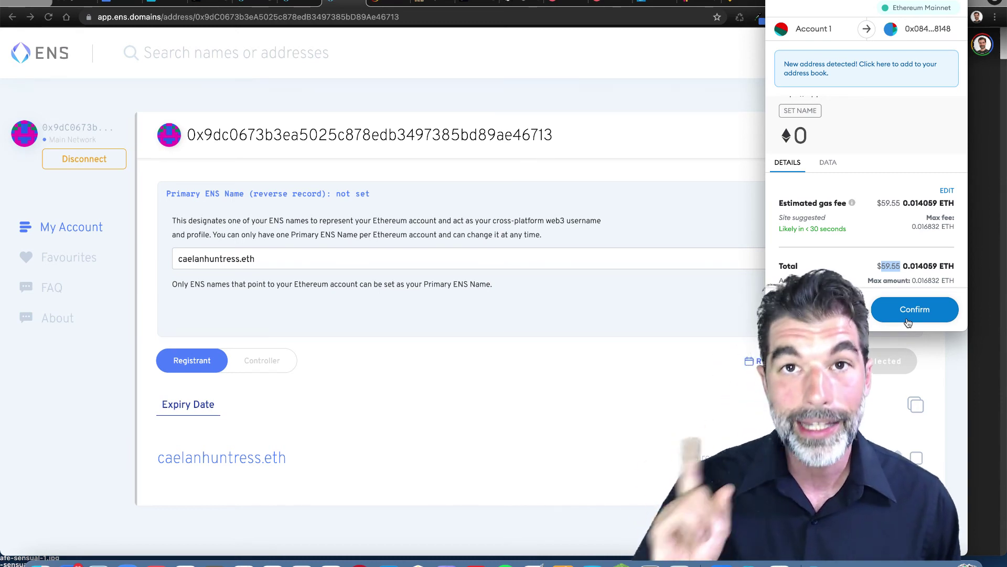
# Confirm the primary-name transaction and open caelanhuntress.eth's details, expiring 2023.11.02
pyautogui.click(909, 314)
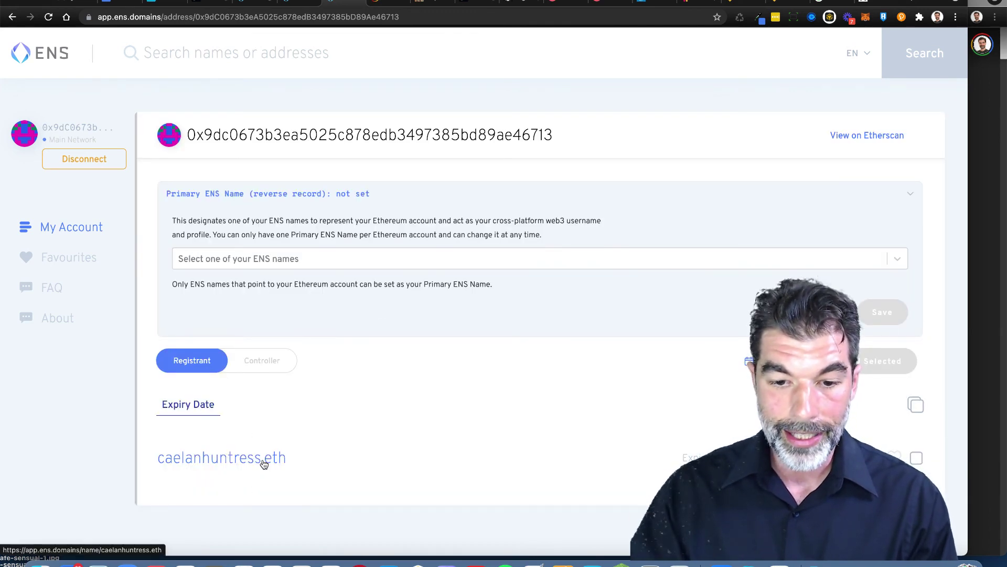
pyautogui.click(264, 464)
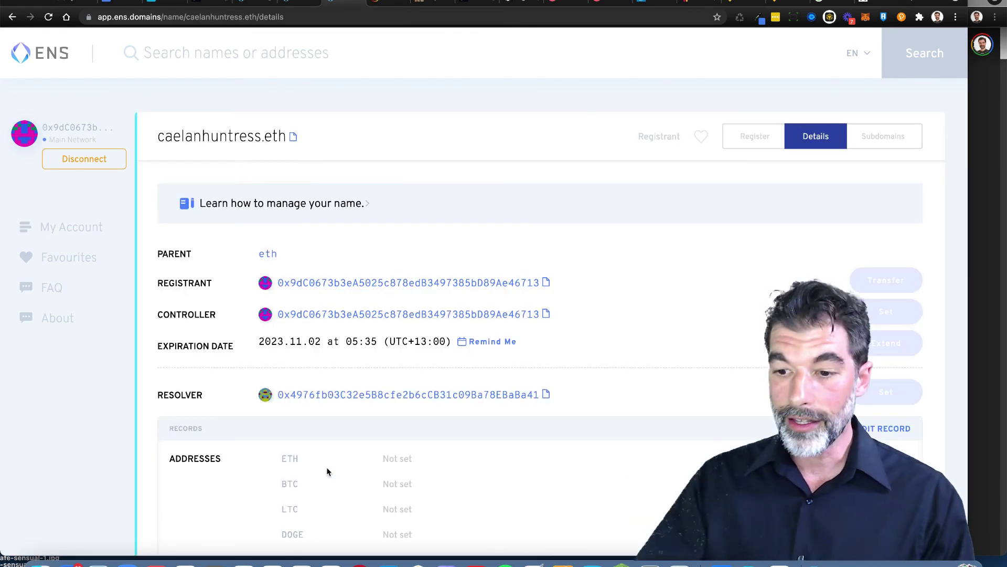